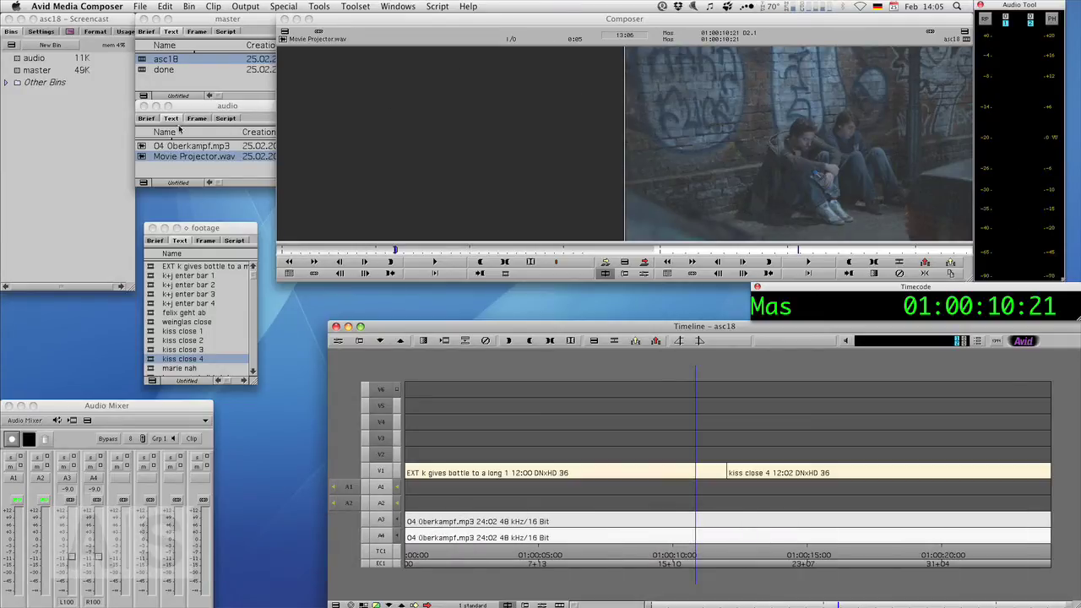
# Open the finished 'done' sequence and shuttle back and forth through its rolling projector transition
pyautogui.doubleClick(143, 69)
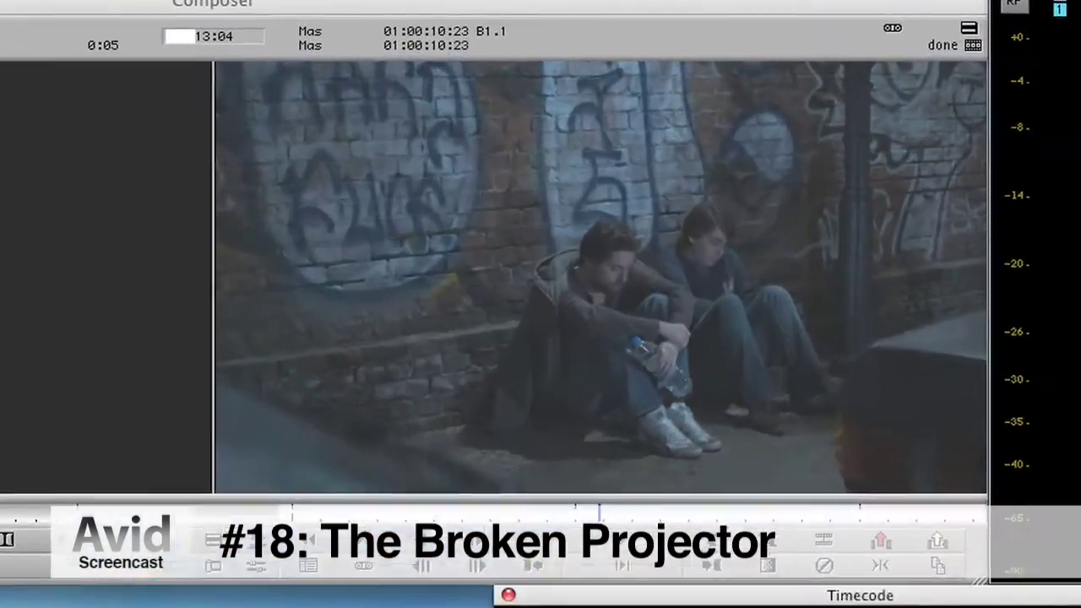
pyautogui.press('space')
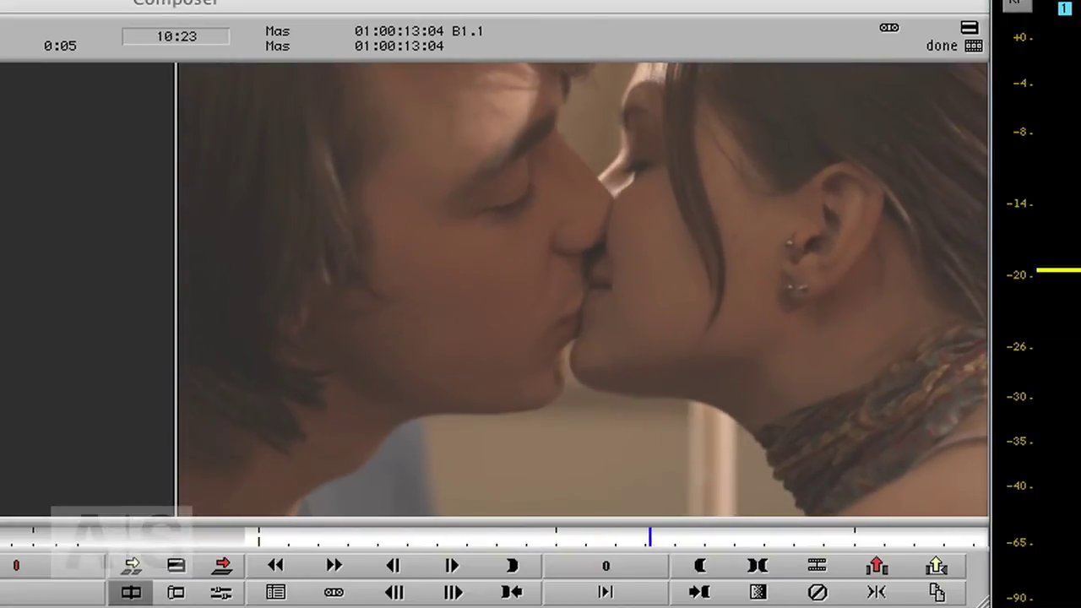
pyautogui.press('j')
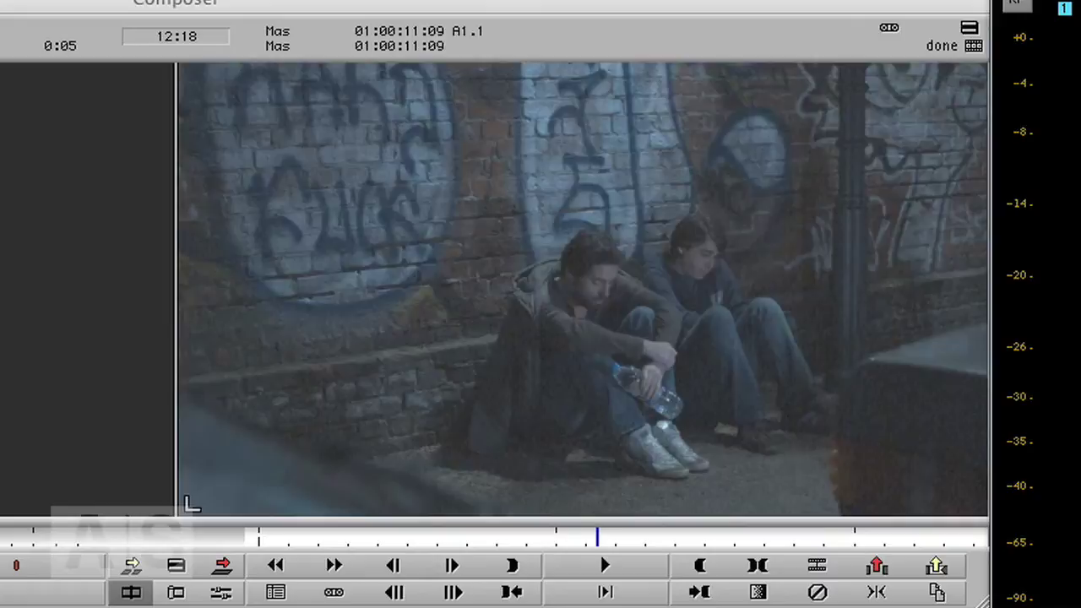
pyautogui.press('l')
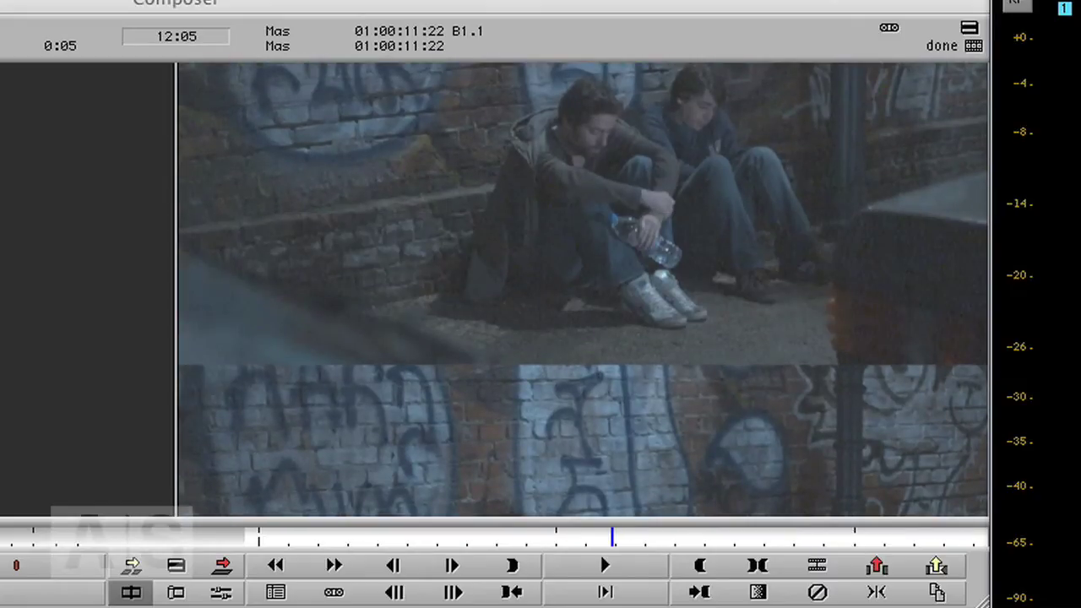
pyautogui.press('j')
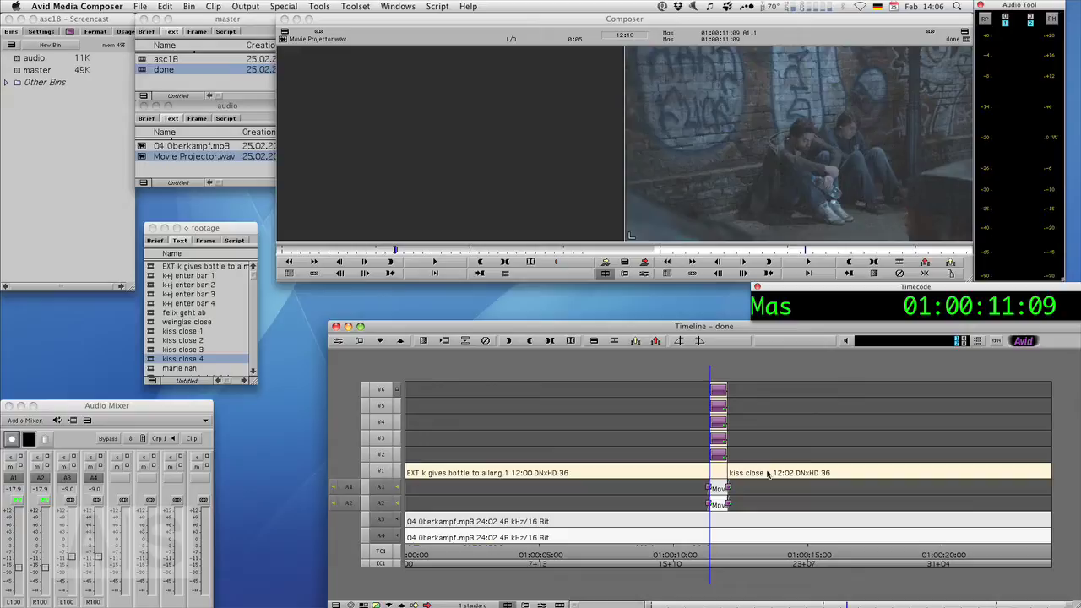
pyautogui.press('space')
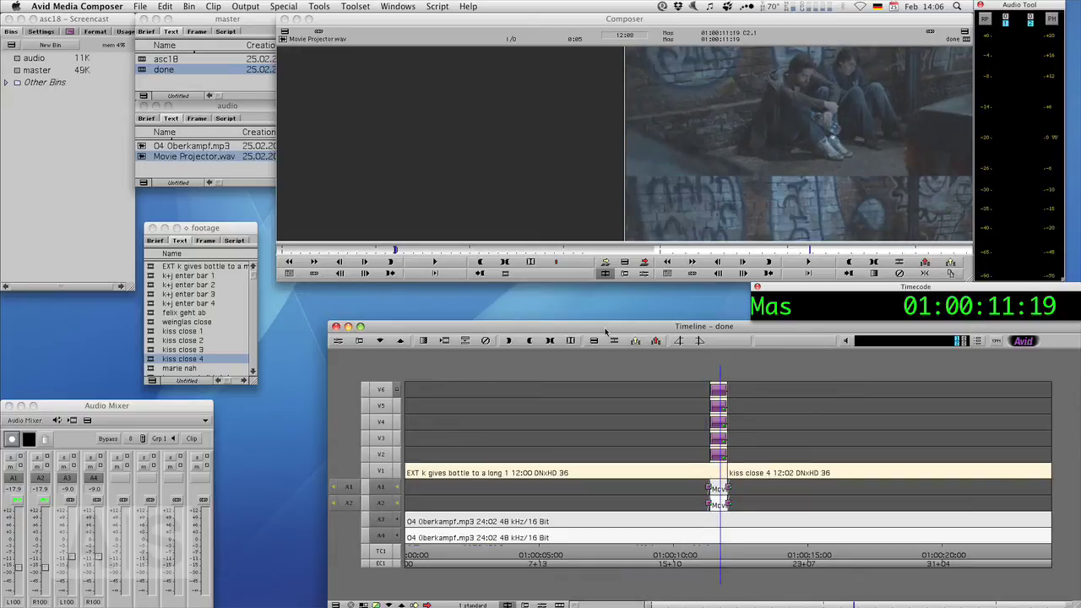
# Load the asc18 sequence and park the playhead just before the cut between the V1 clips
pyautogui.doubleClick(142, 59)
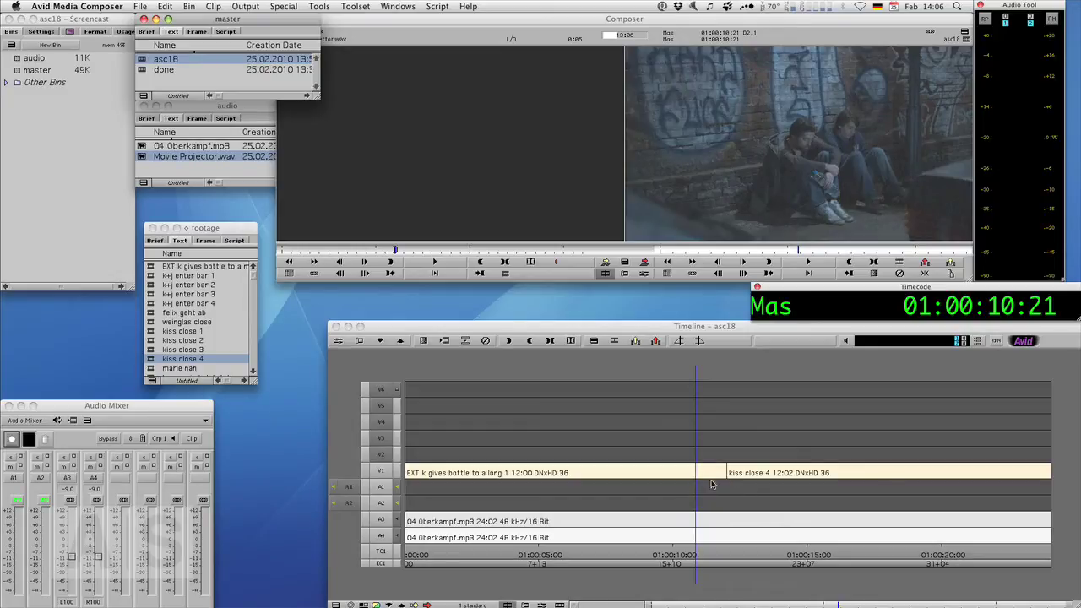
pyautogui.moveTo(700, 489); pyautogui.dragTo(725, 483)
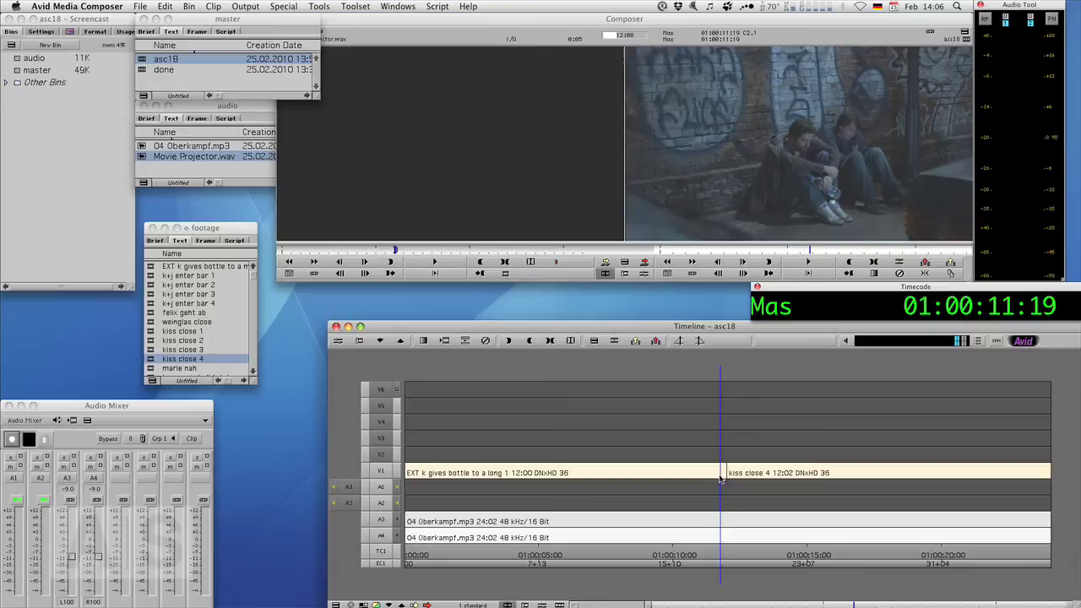
pyautogui.moveTo(725, 483); pyautogui.dragTo(718, 483)
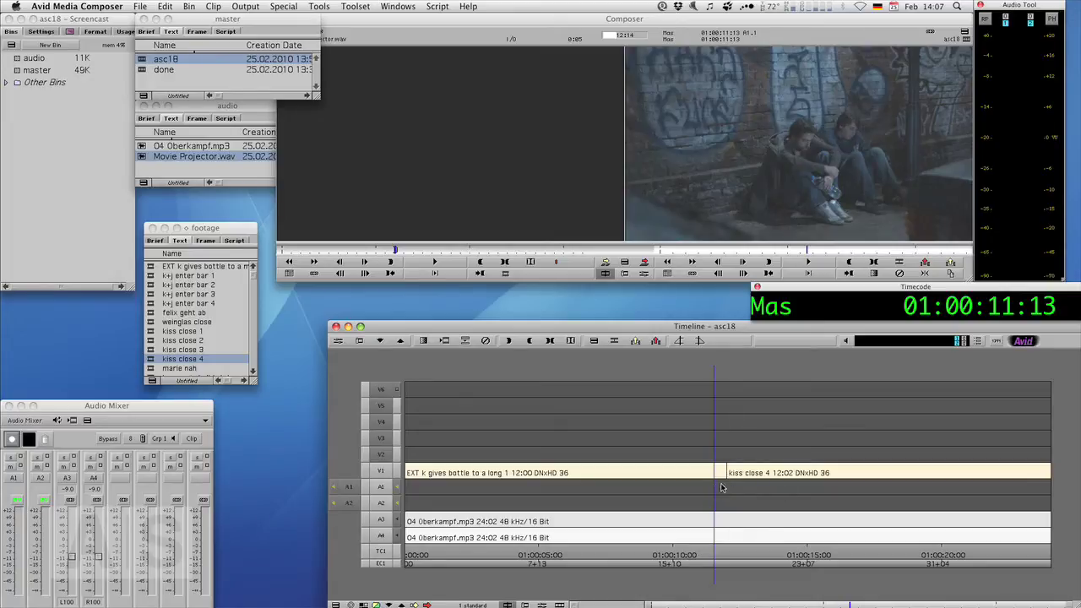
pyautogui.moveTo(721, 488); pyautogui.dragTo(705, 491)
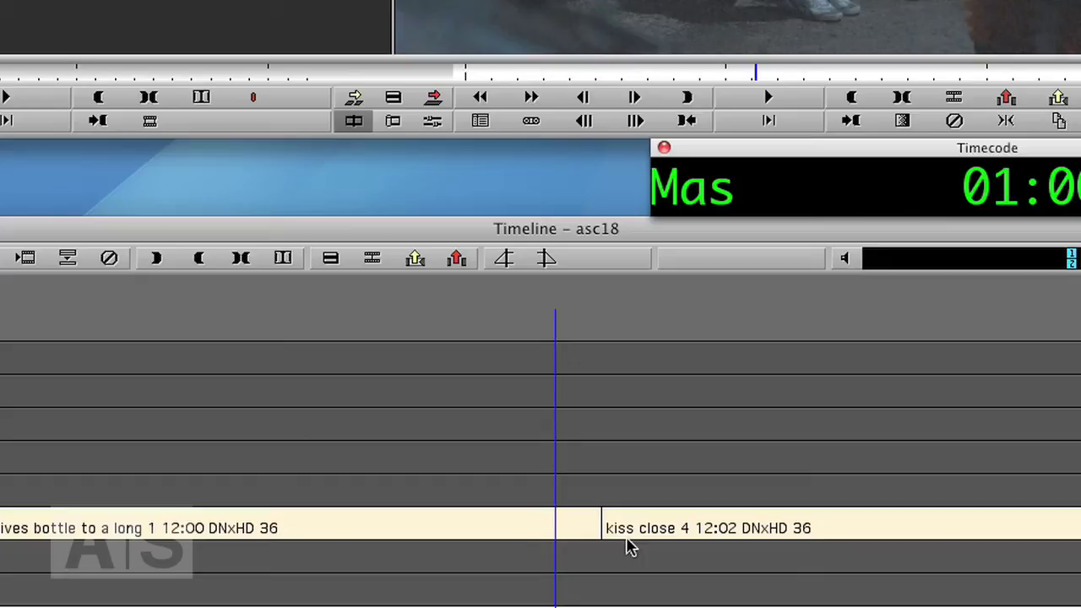
pyautogui.click(605, 530)
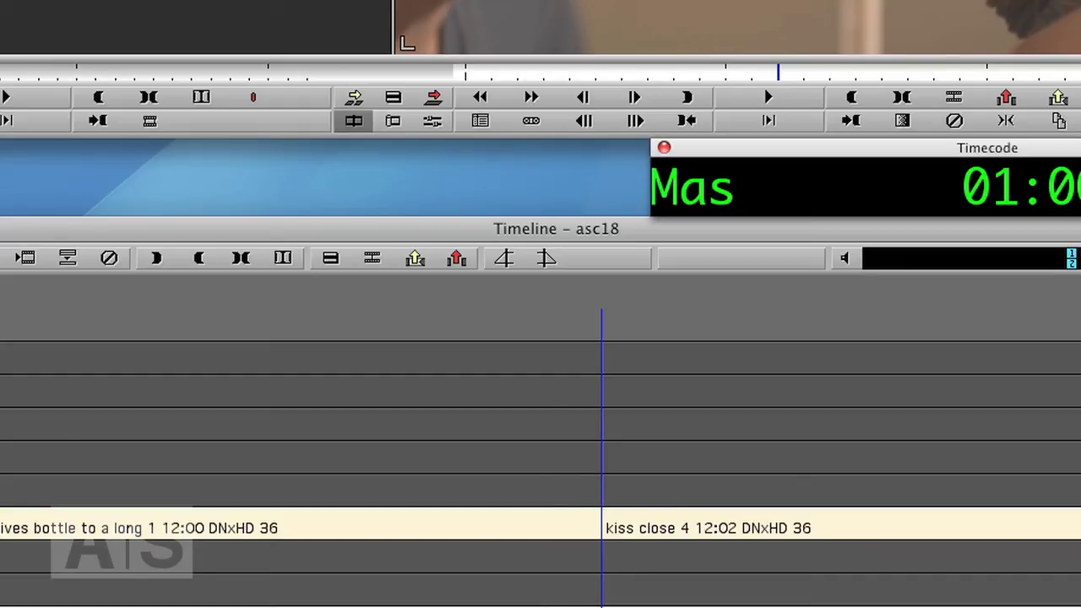
pyautogui.click(569, 490)
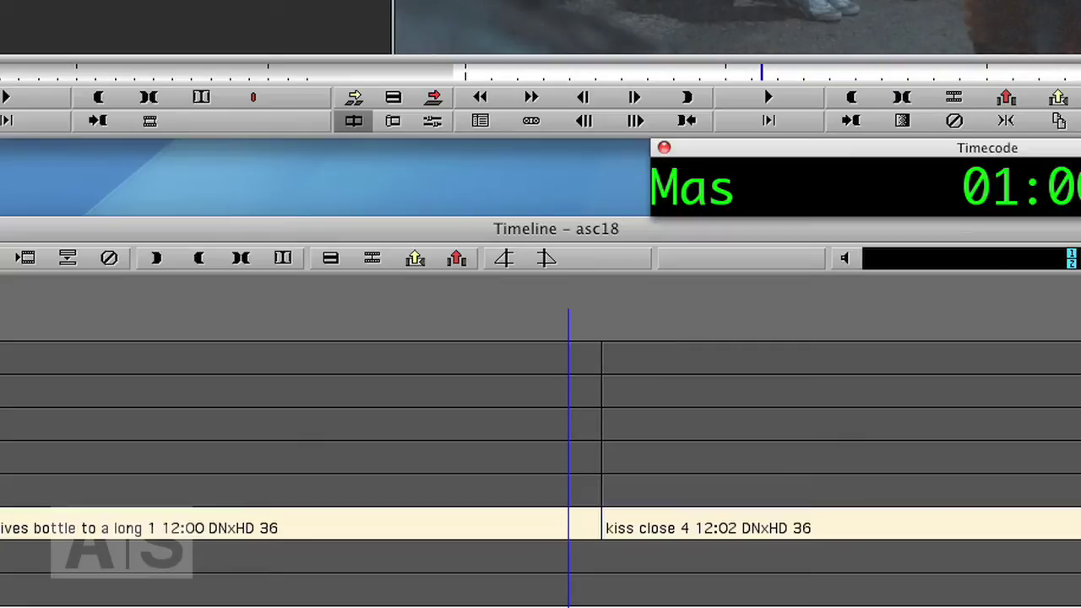
pyautogui.click(580, 493)
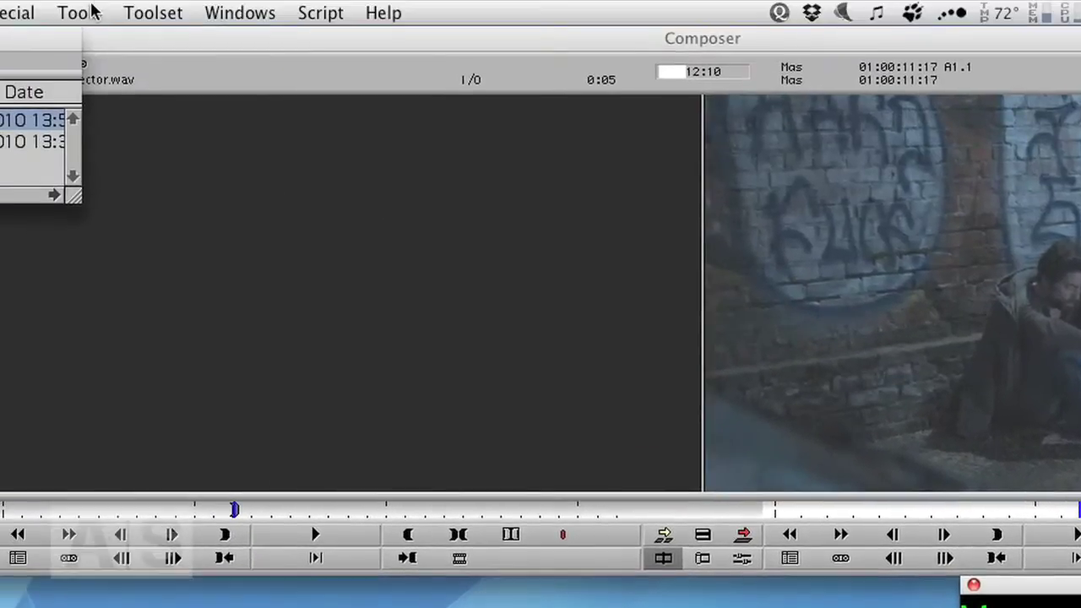
# Apply the Push category's Bottom to Top effect from the Effect Palette to V2 at the cut
pyautogui.click(84, 12)
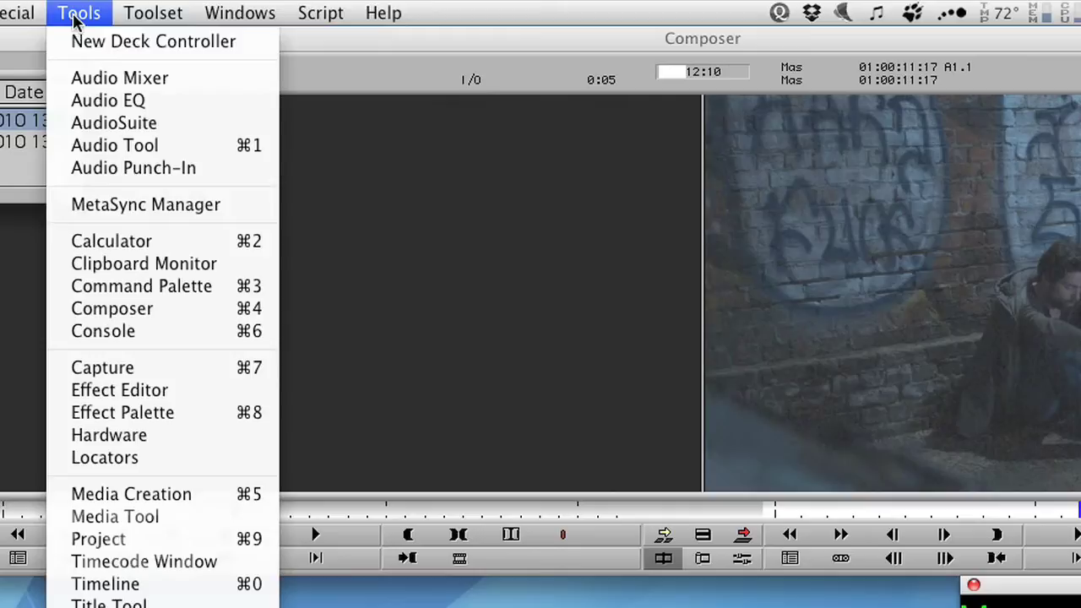
pyautogui.click(164, 413)
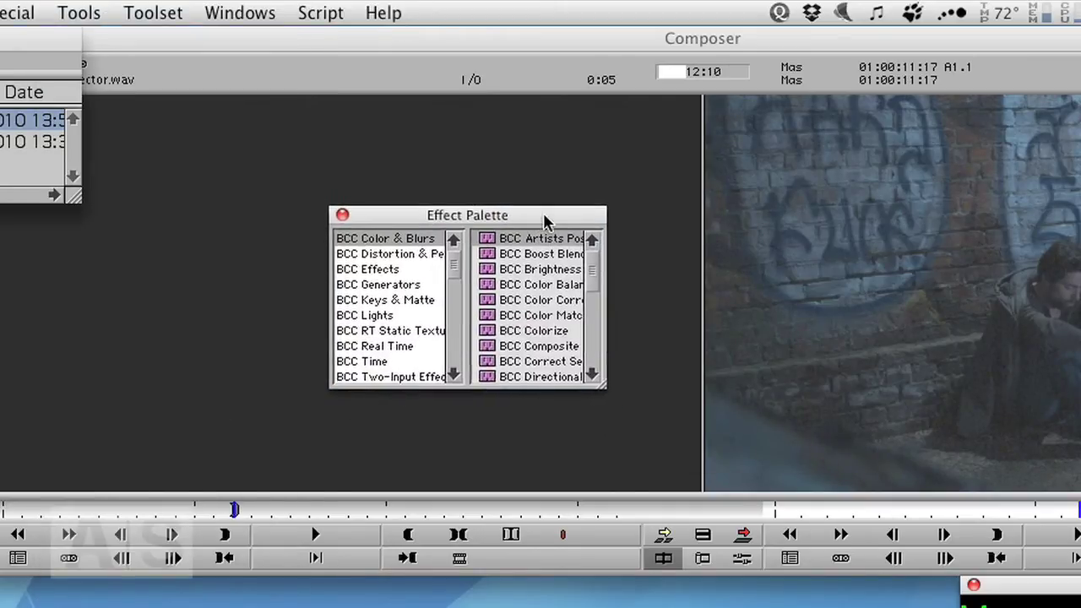
pyautogui.moveTo(570, 348); pyautogui.dragTo(634, 591)
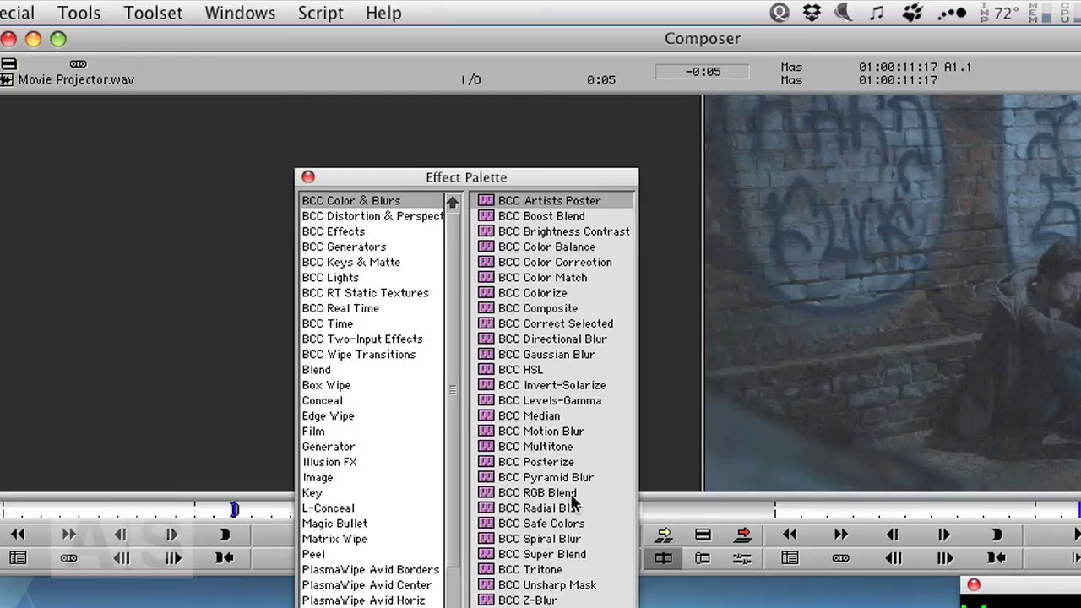
pyautogui.scroll(-3, 422, 523)
pyautogui.click(317, 555)
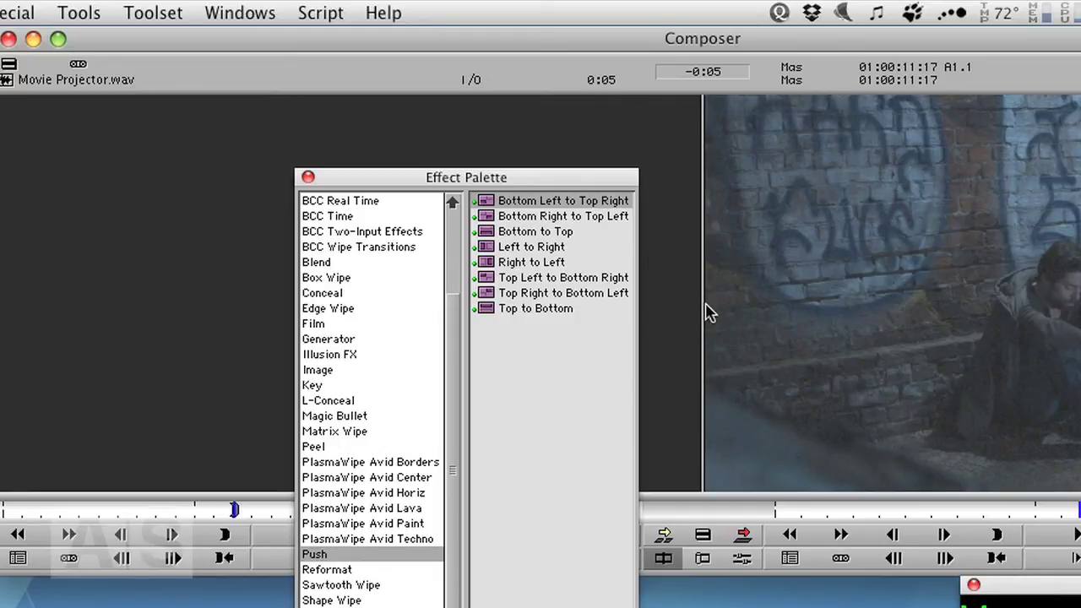
pyautogui.click(488, 241)
pyautogui.moveTo(489, 240); pyautogui.dragTo(824, 406)
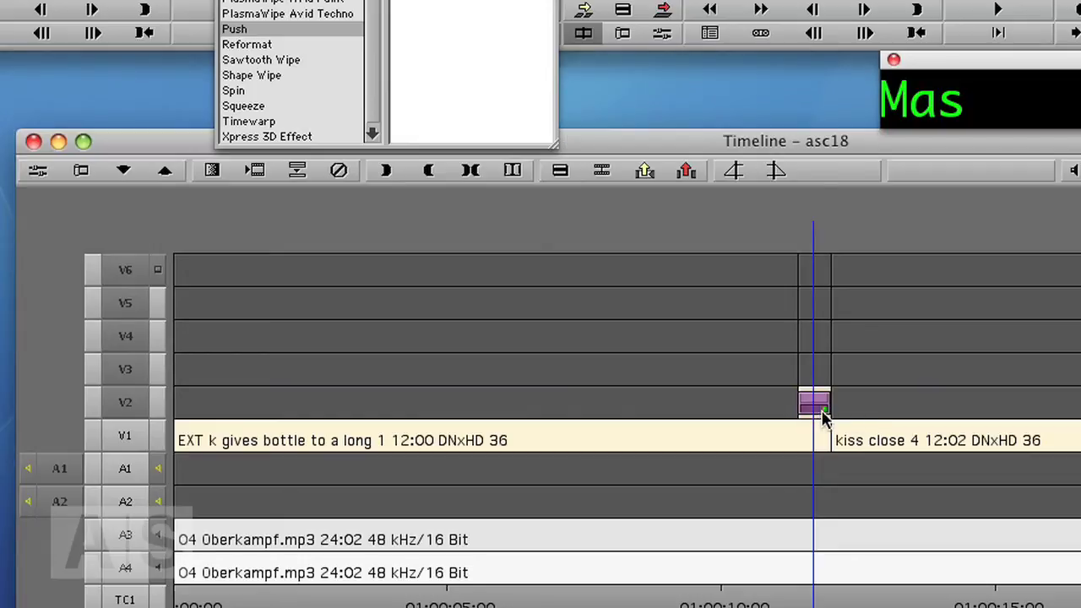
pyautogui.click(816, 408)
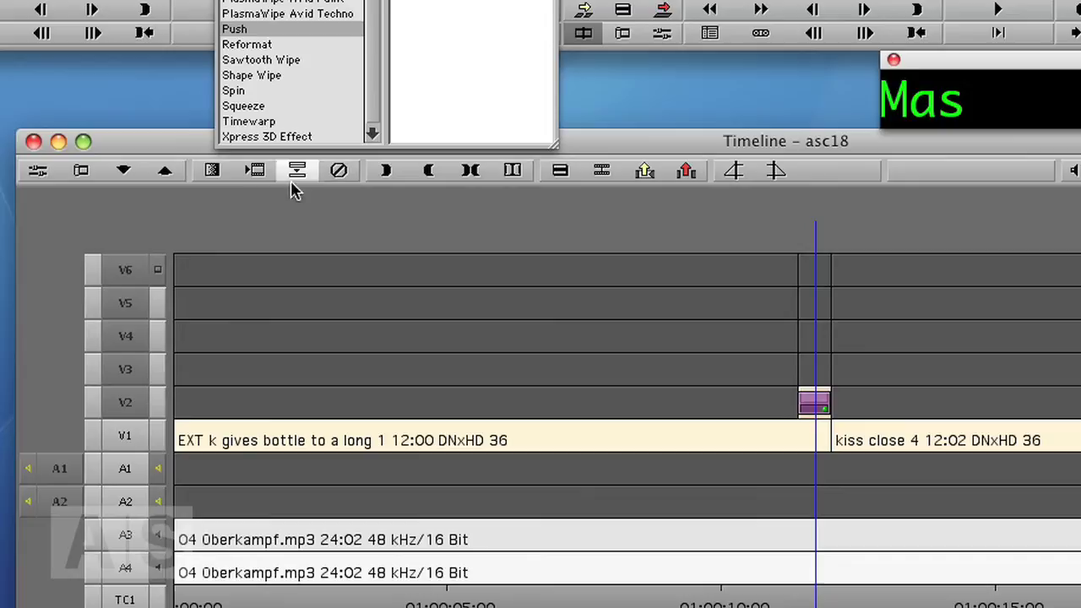
# Keyframe the V2 push's Foreground Level from 0 at its first frame to 100 at its last
pyautogui.click(38, 169)
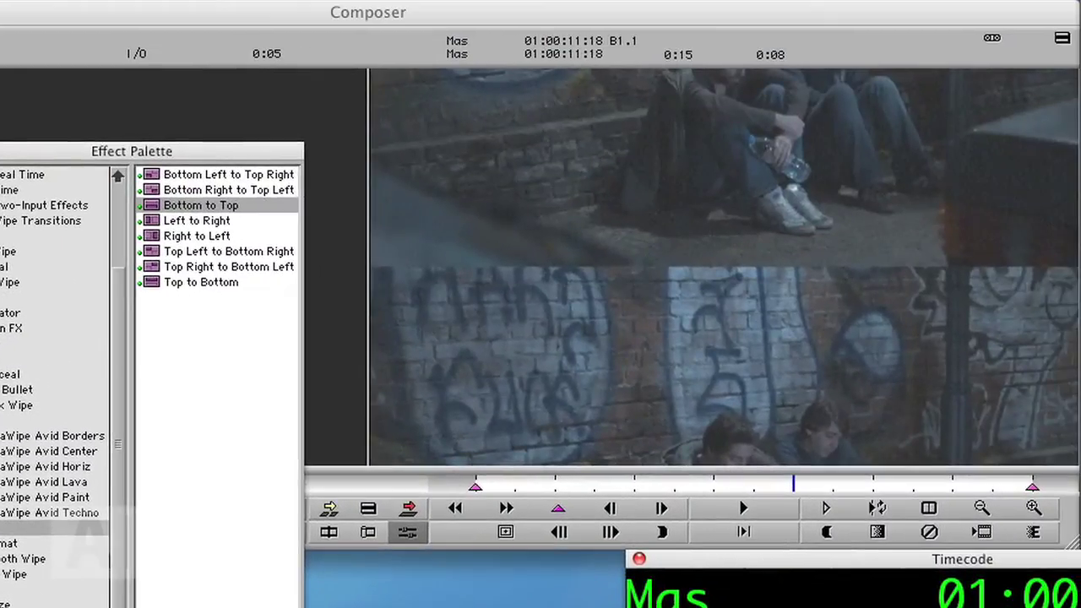
pyautogui.moveTo(206, 151); pyautogui.dragTo(10, 135)
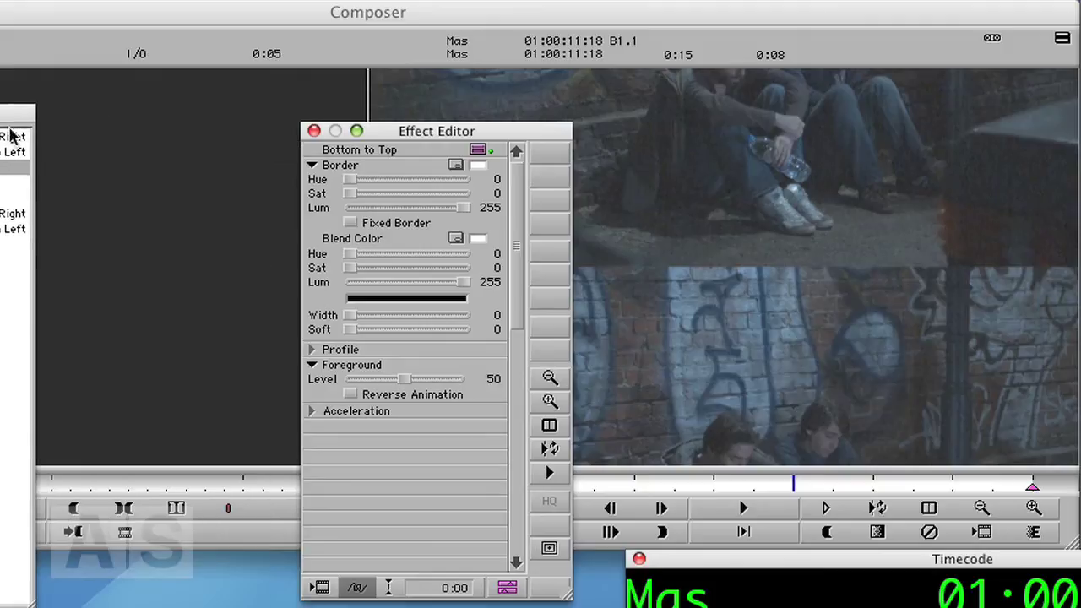
pyautogui.moveTo(414, 131); pyautogui.dragTo(221, 119)
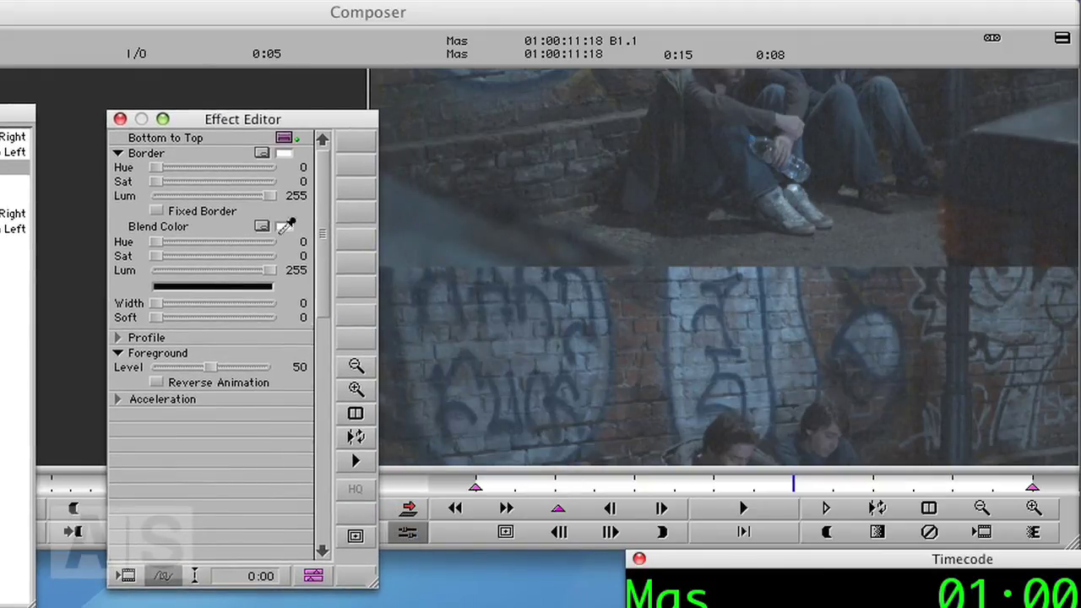
pyautogui.moveTo(791, 482); pyautogui.dragTo(934, 496)
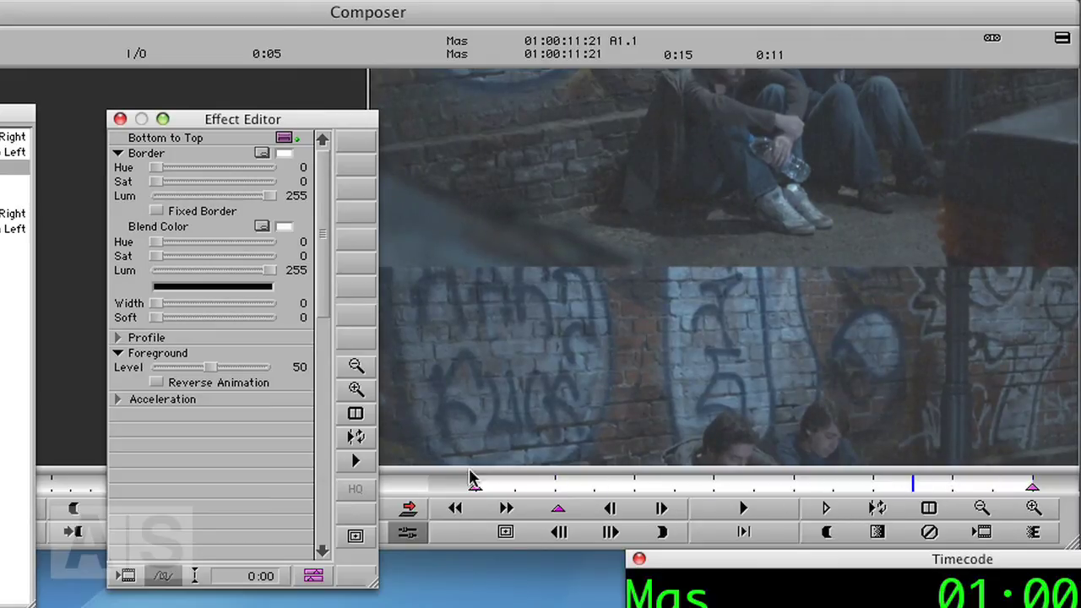
pyautogui.click(477, 488)
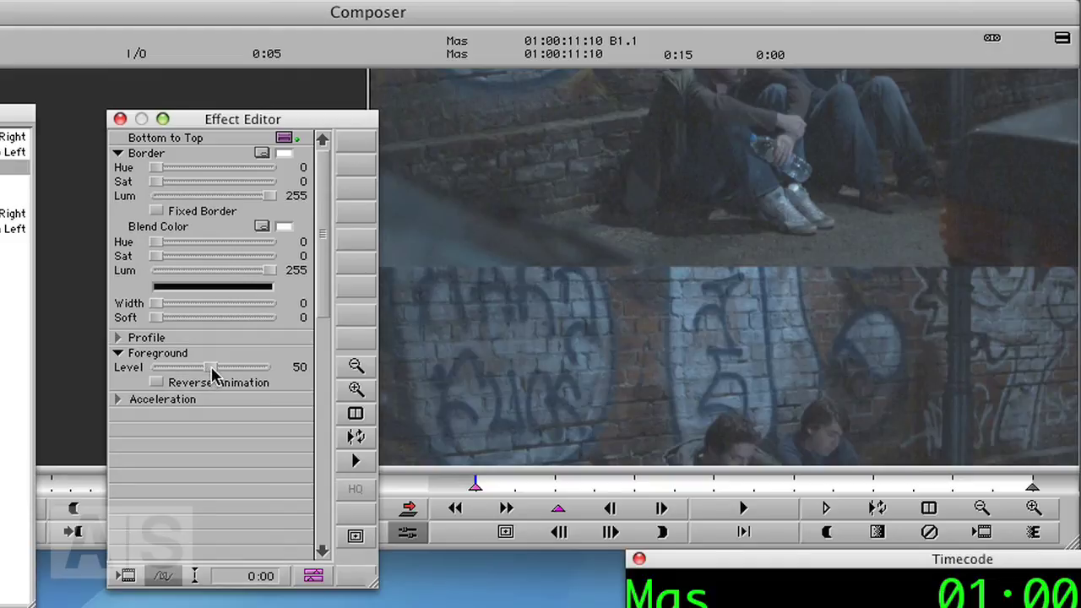
pyautogui.moveTo(216, 372); pyautogui.dragTo(116, 374)
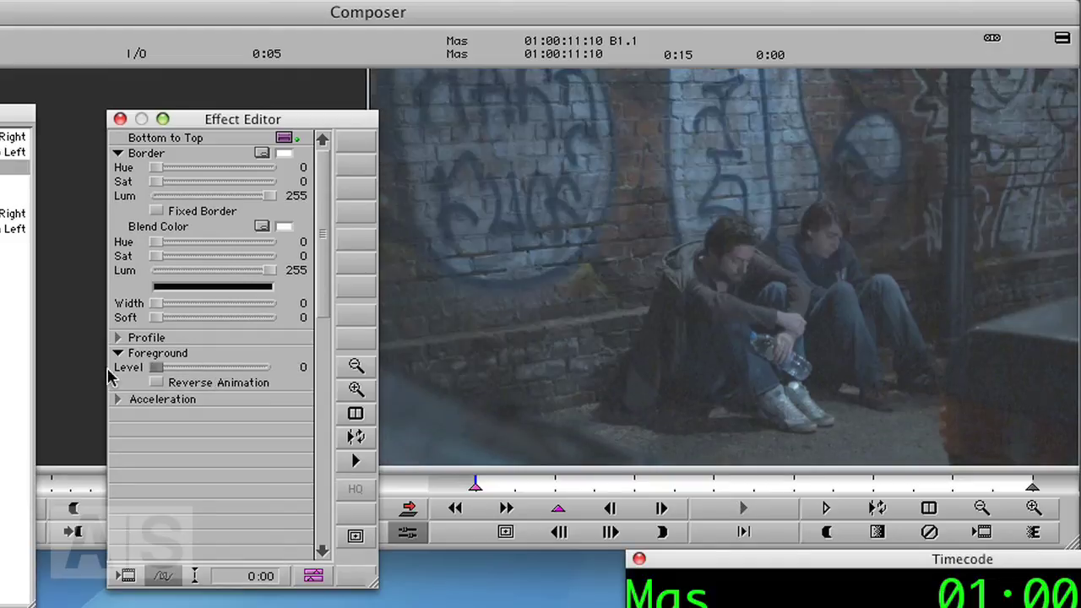
pyautogui.click(1034, 488)
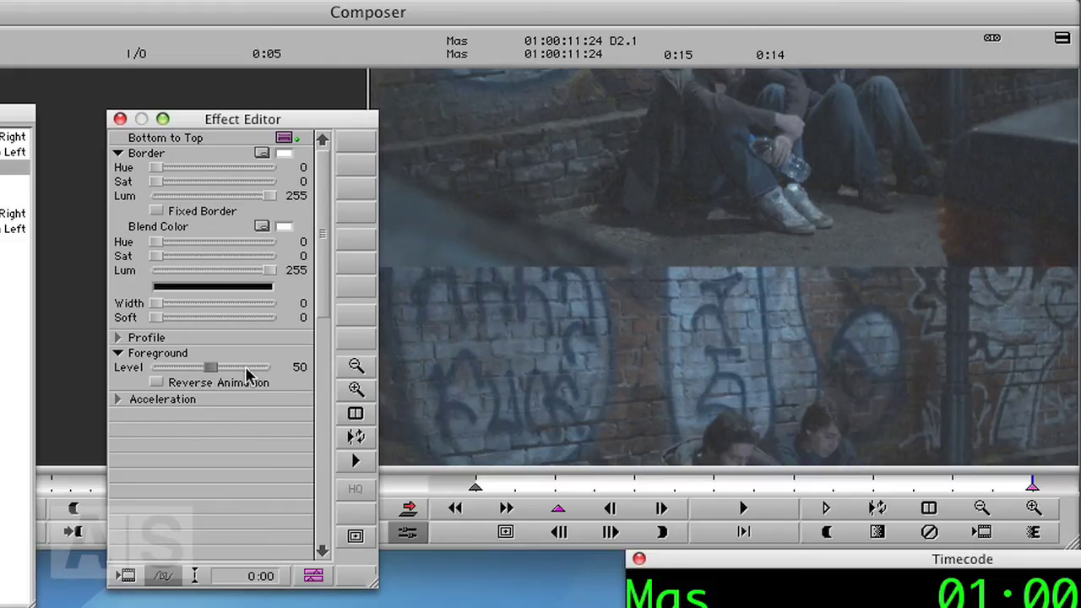
pyautogui.moveTo(211, 368); pyautogui.dragTo(367, 386)
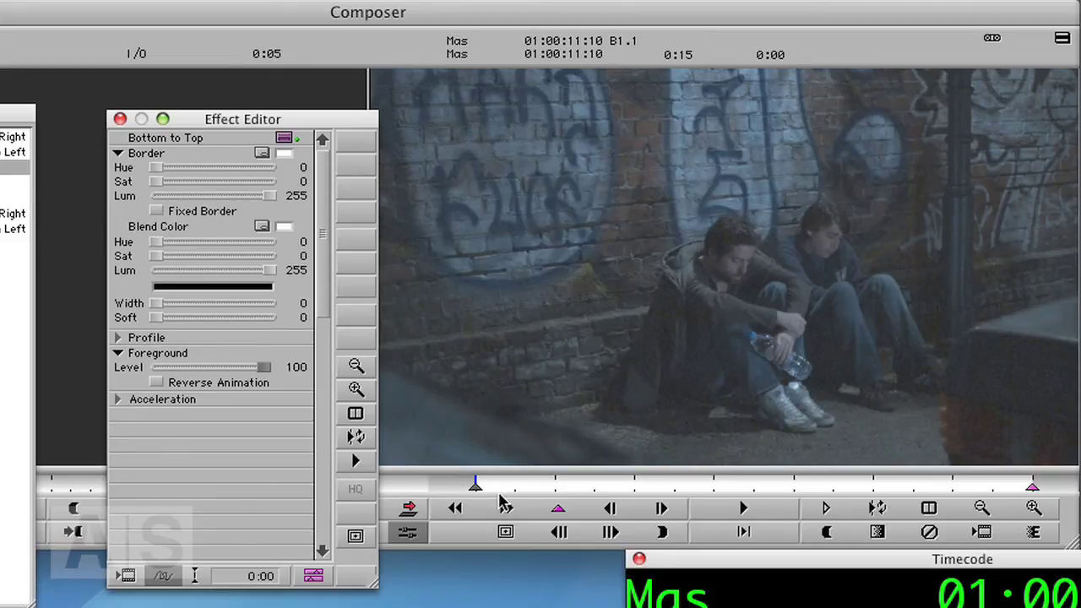
# Preview the wipe and shuttle back and forth across the transition with J and L
pyautogui.click(555, 486)
pyautogui.press('space')
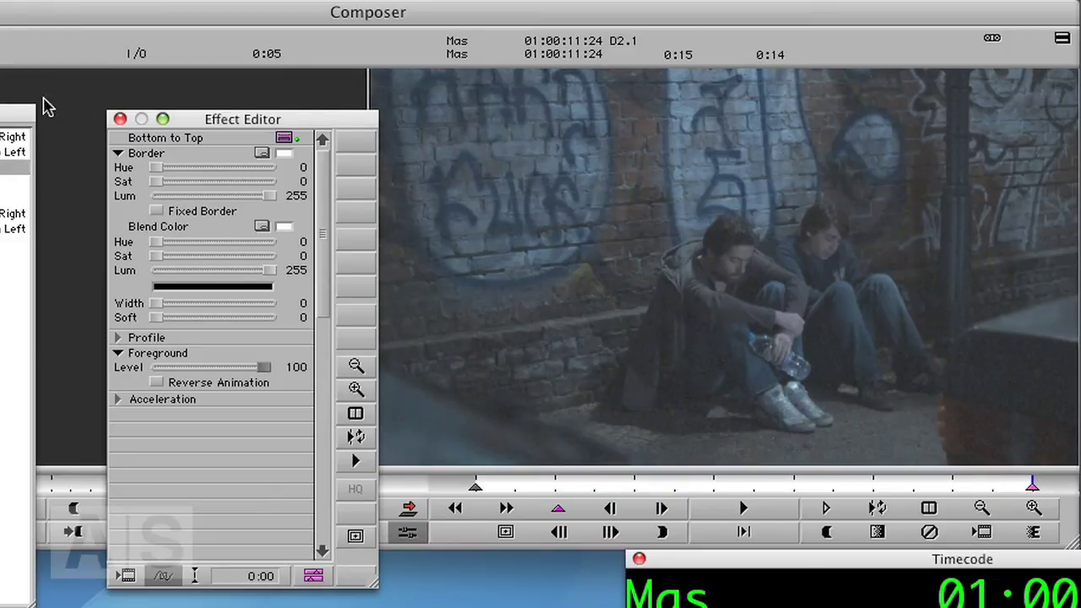
pyautogui.click(120, 119)
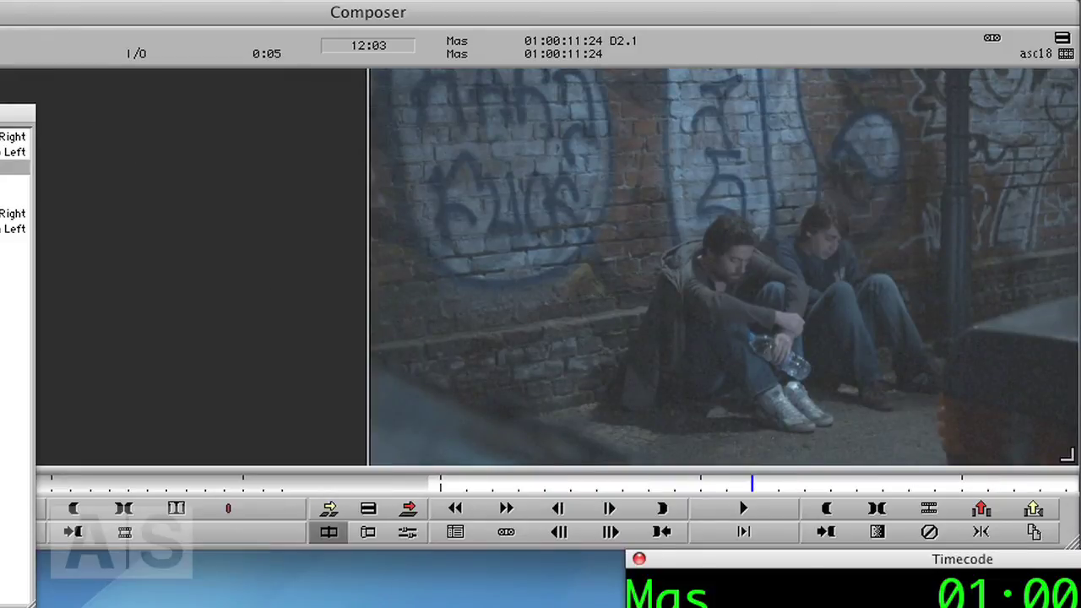
pyautogui.press('j')
pyautogui.press('l')
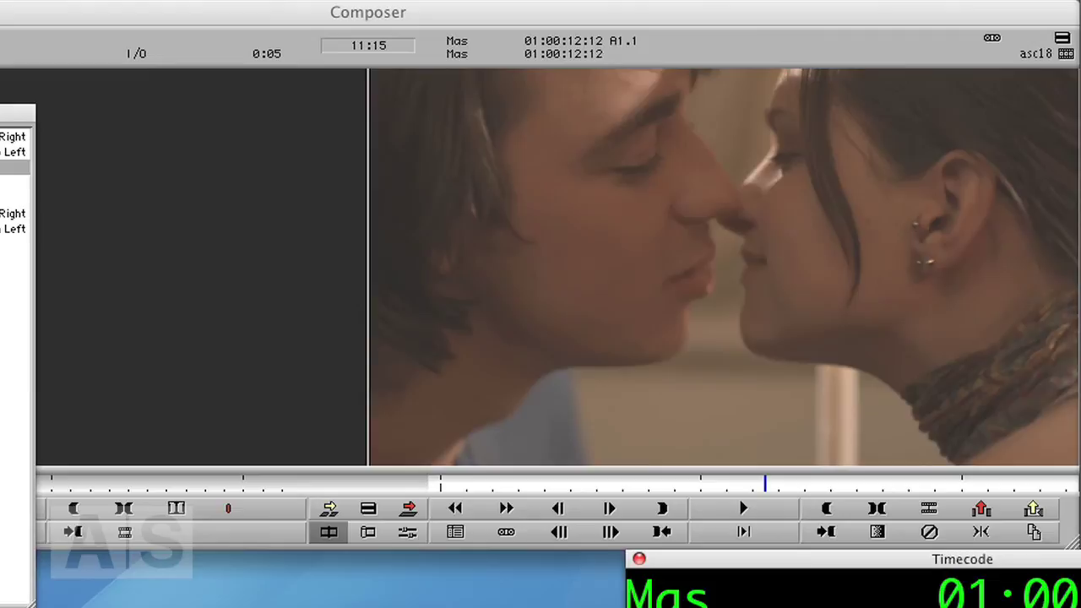
pyautogui.press('j')
pyautogui.press('l')
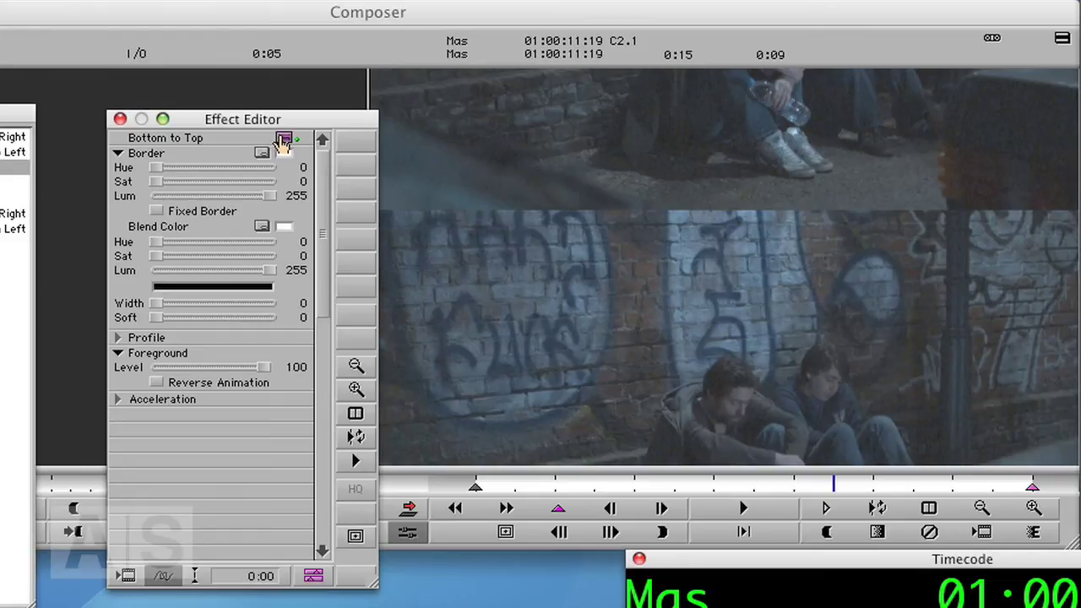
# Drag copies of the Bottom to Top push onto V3, V4, V5 and V6 at the cut
pyautogui.moveTo(283, 141); pyautogui.dragTo(549, 546)
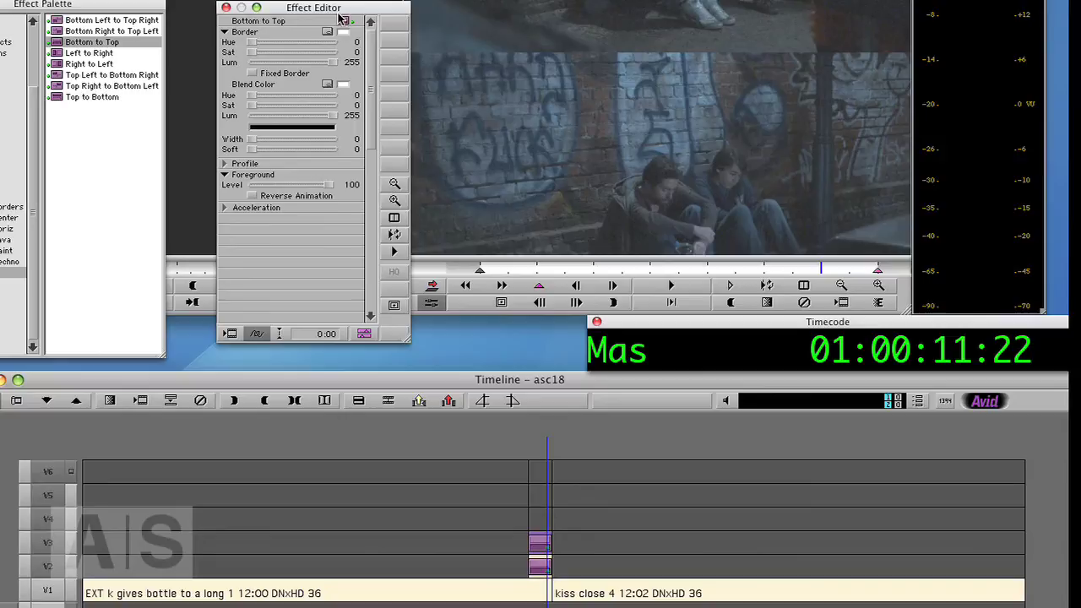
pyautogui.moveTo(343, 28); pyautogui.dragTo(541, 517)
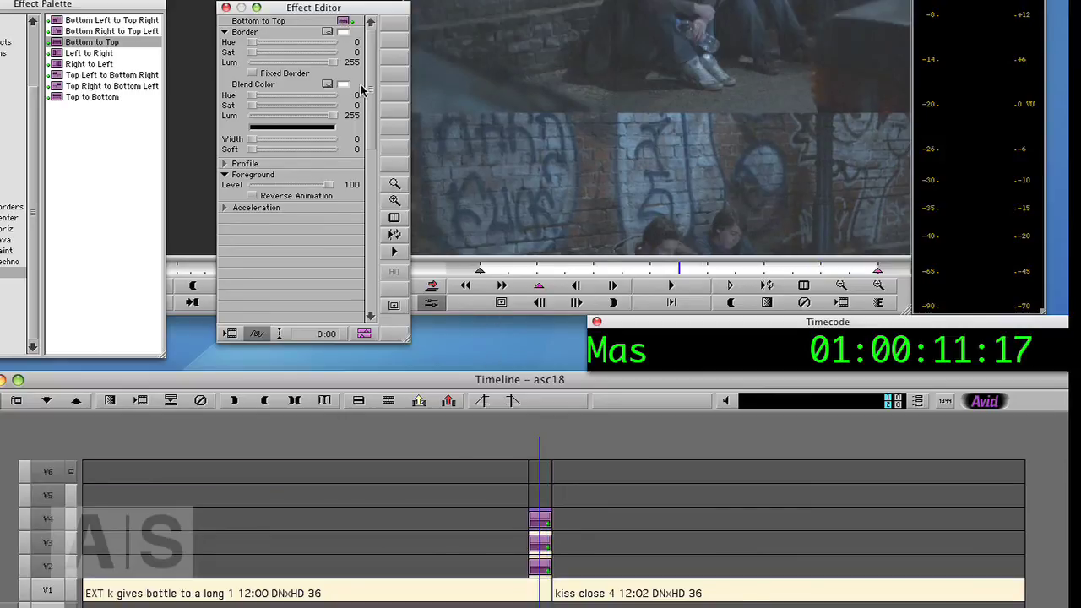
pyautogui.moveTo(346, 29); pyautogui.dragTo(541, 497)
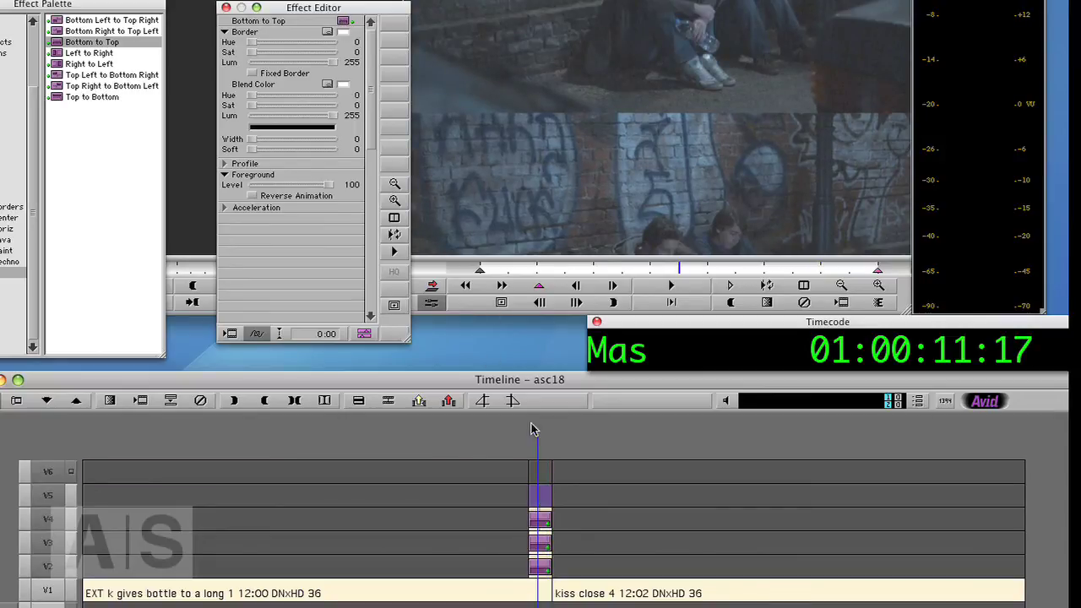
pyautogui.moveTo(342, 26); pyautogui.dragTo(540, 471)
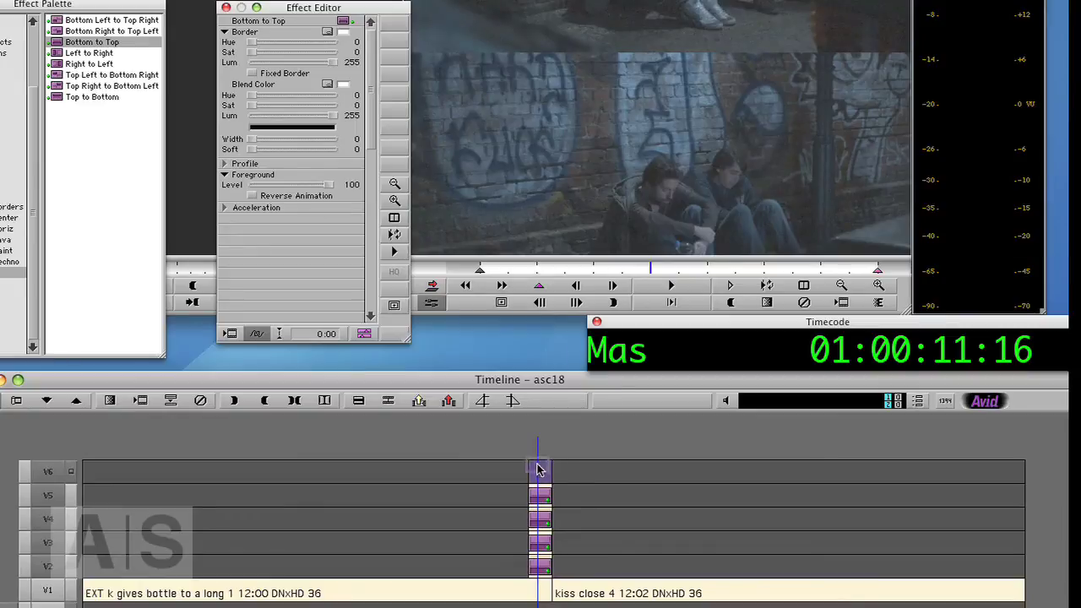
# Render the push effect at the cut to the Media drive
pyautogui.click(226, 7)
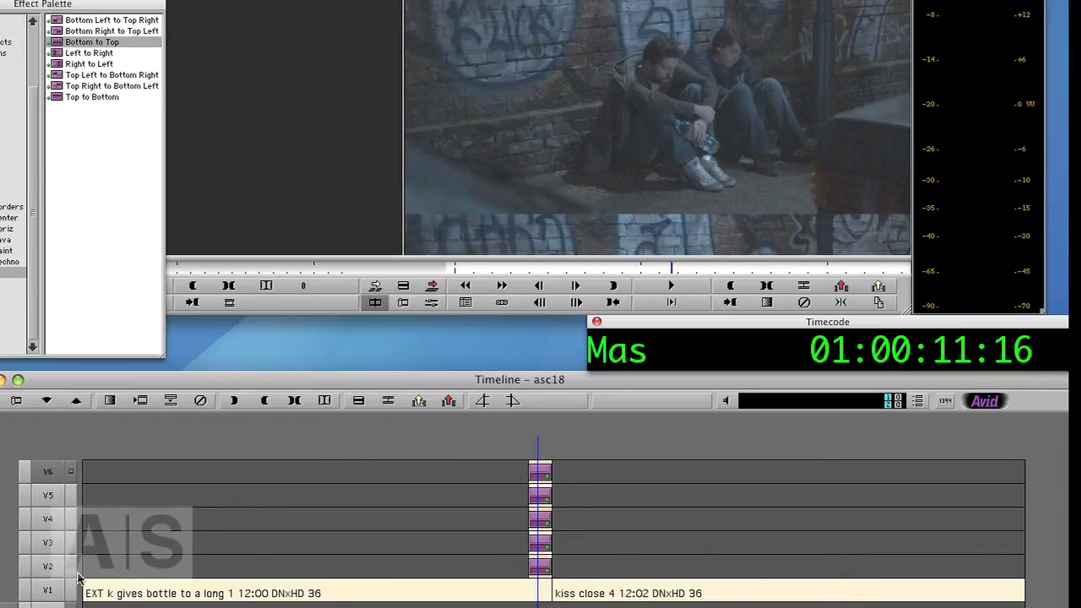
pyautogui.press('super+r')
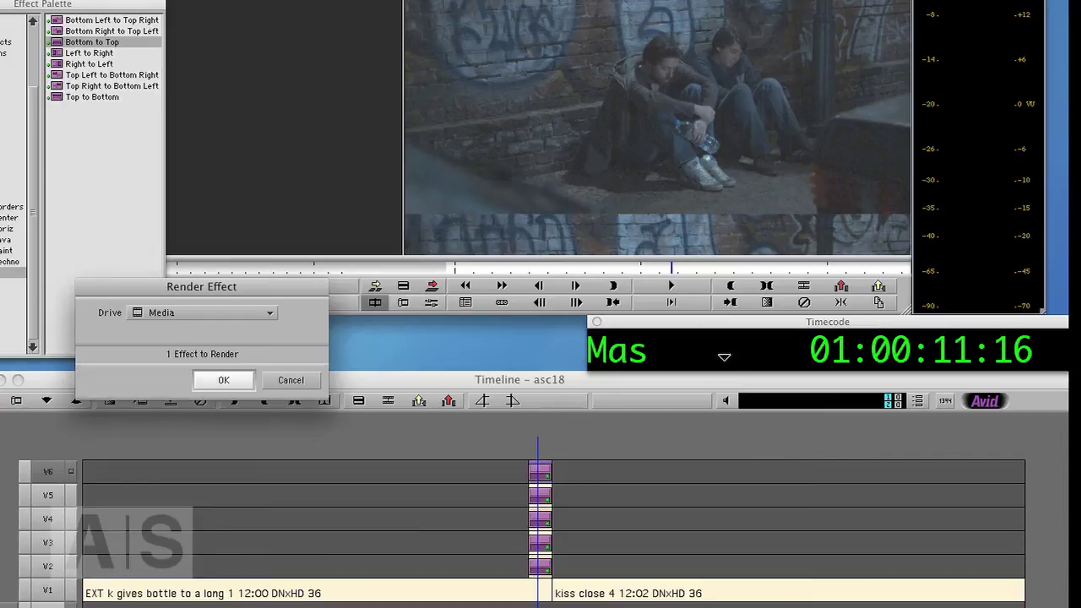
pyautogui.click(222, 383)
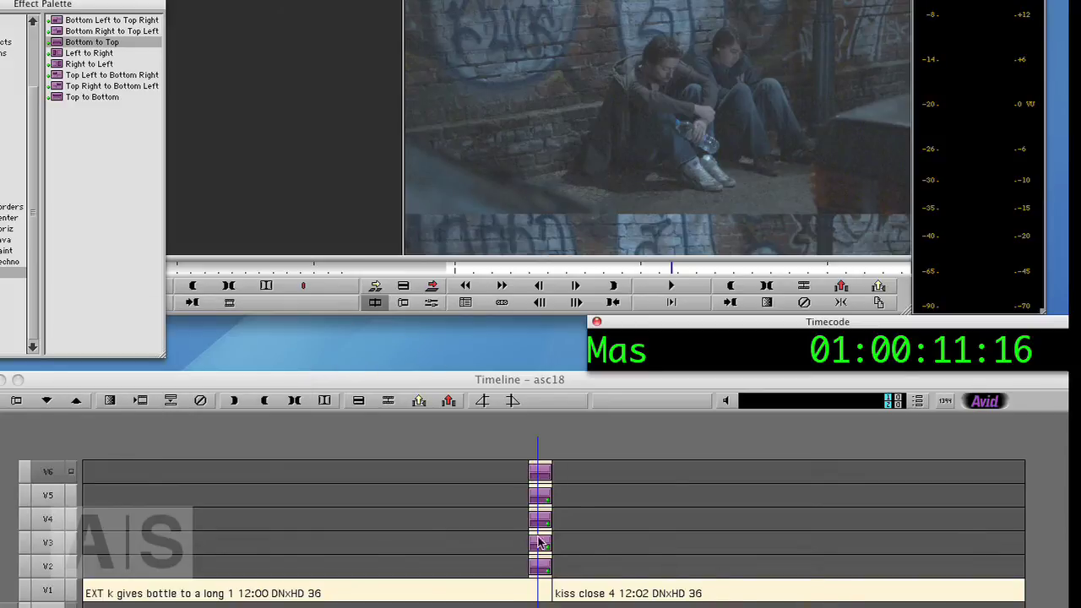
# Step backward frame by frame to check the rendered wipe
pyautogui.press('Left')
pyautogui.press('Left')
pyautogui.press('Left')
pyautogui.press('Left')
pyautogui.press('Left')
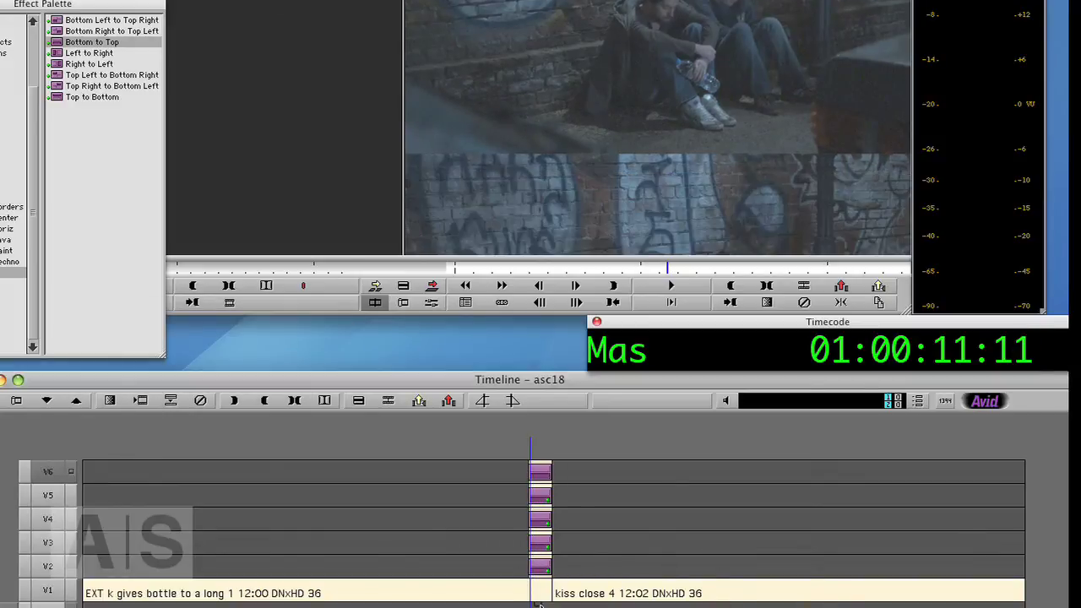
pyautogui.click(224, 144)
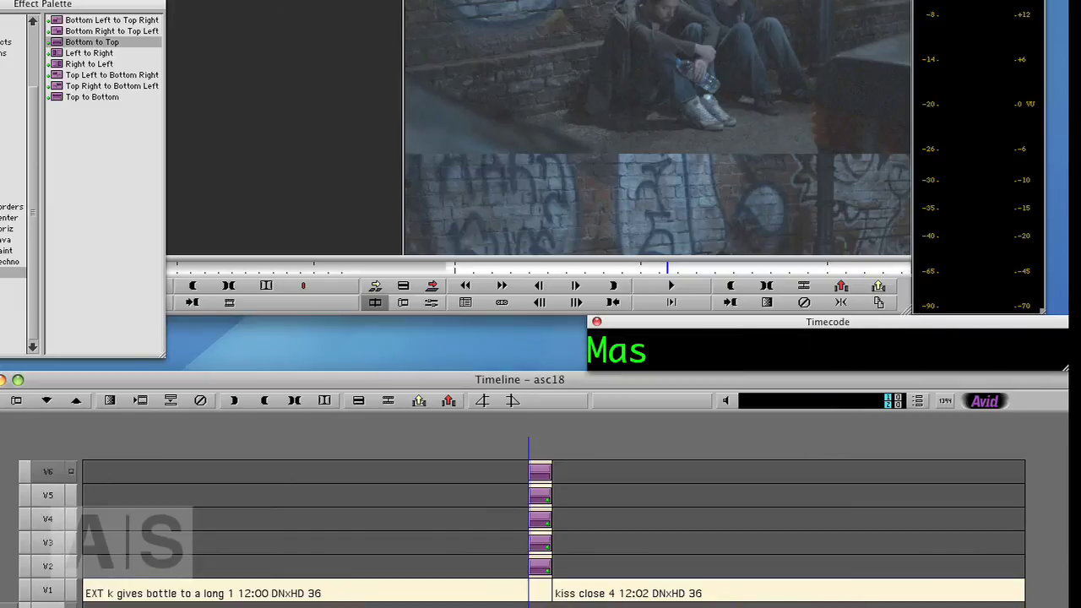
pyautogui.press('Left')
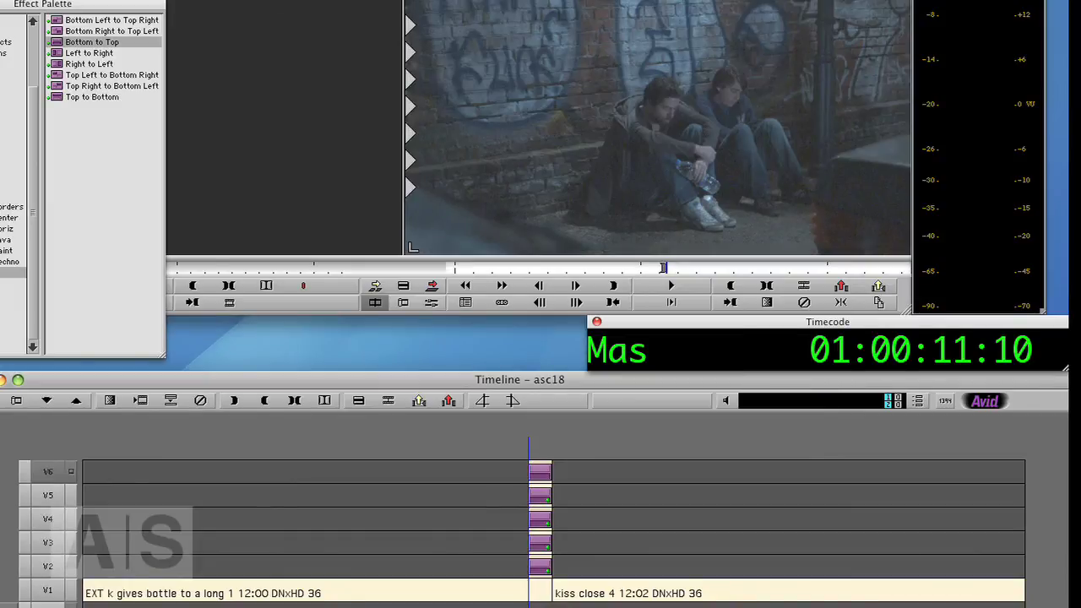
# Add a 2-frame dissolve at the projector audio cut
pyautogui.press('s')
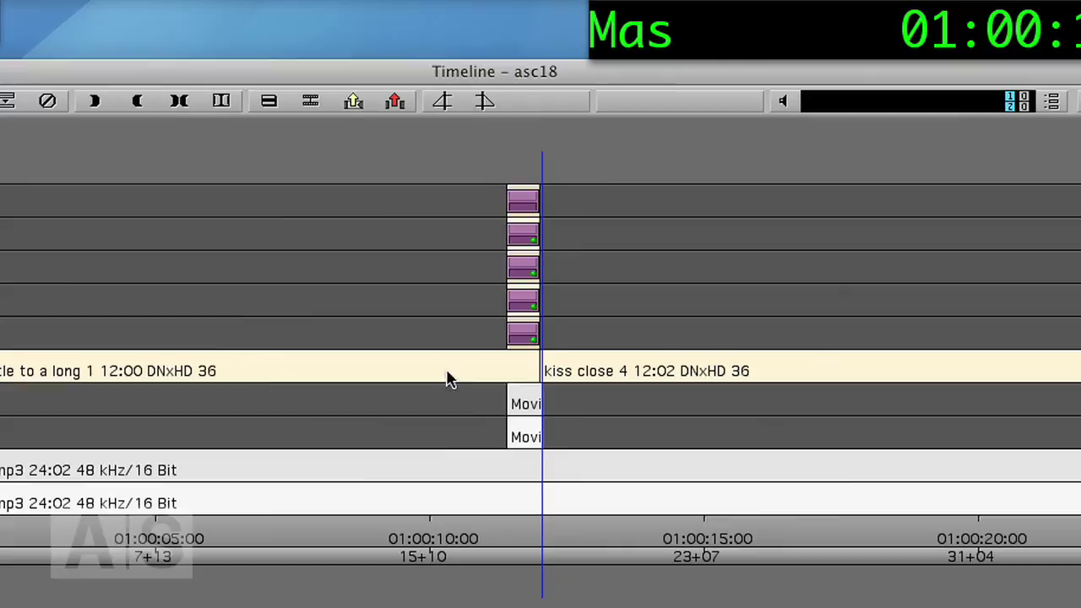
pyautogui.press('\\')
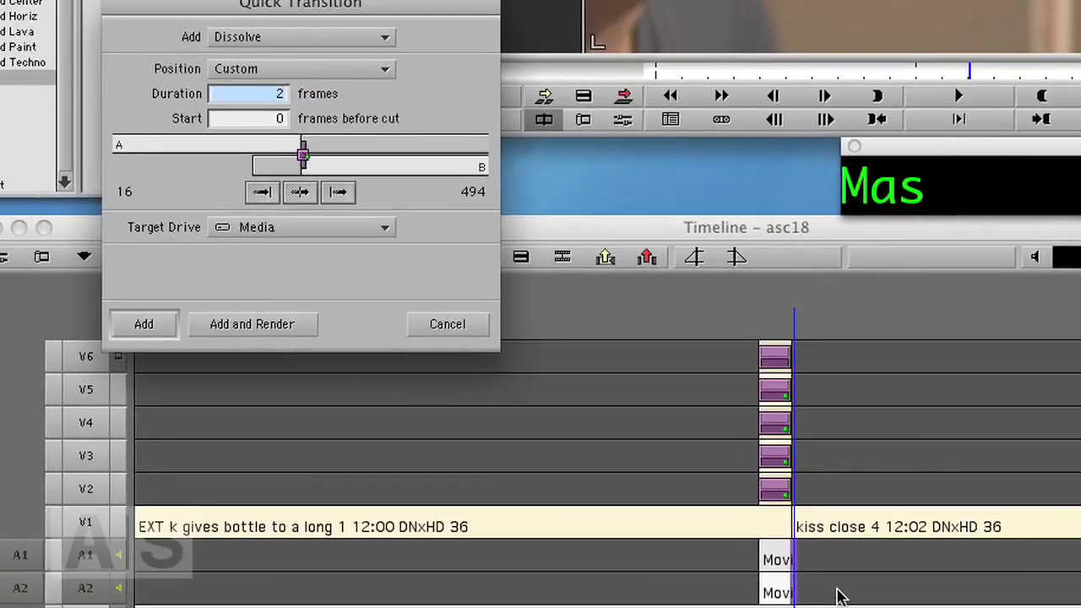
pyautogui.press('Return')
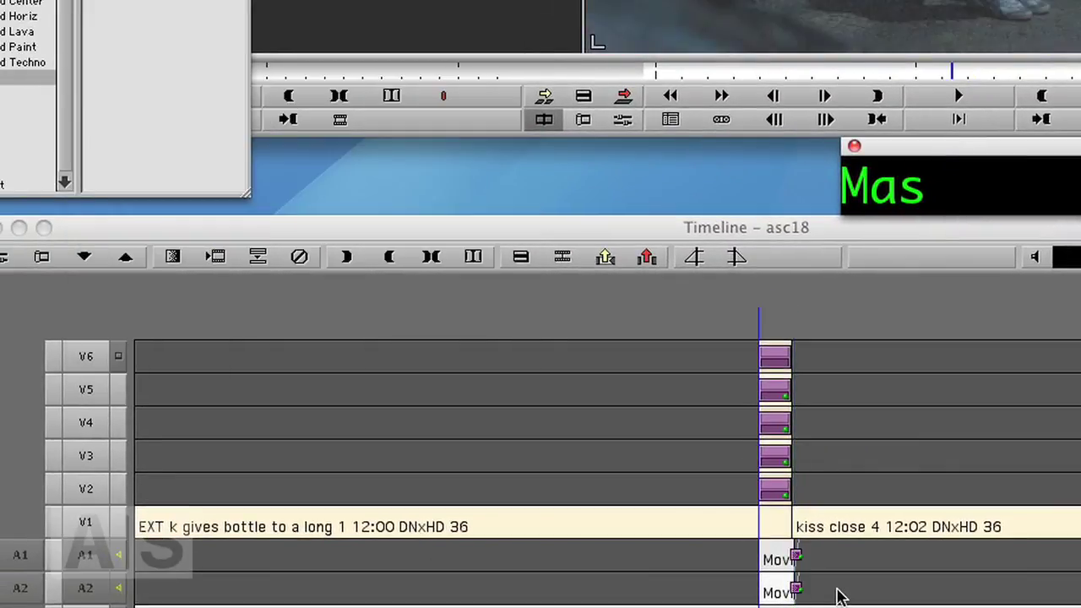
# Add a second 2-frame dissolve starting 1 frame before the cut
pyautogui.press('\\')
pyautogui.write('1')
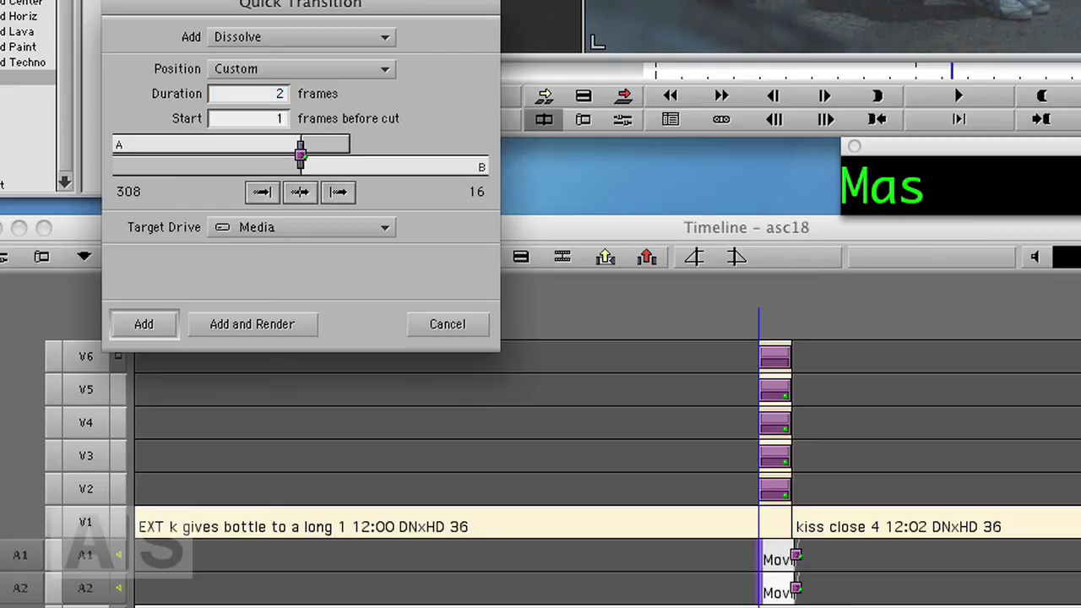
pyautogui.press('Return')
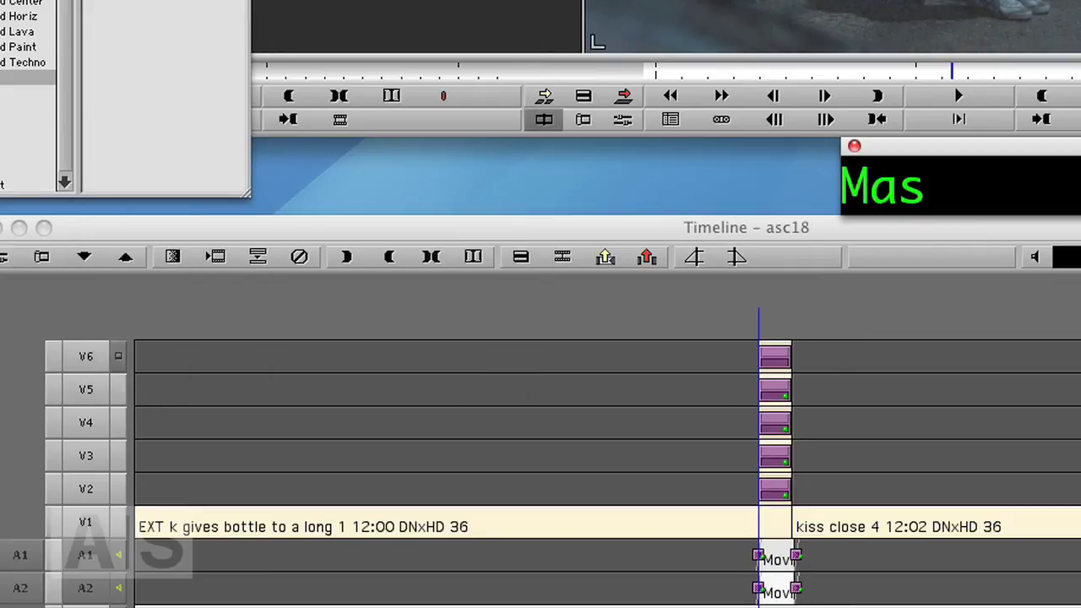
pyautogui.moveTo(758, 596); pyautogui.dragTo(609, 596)
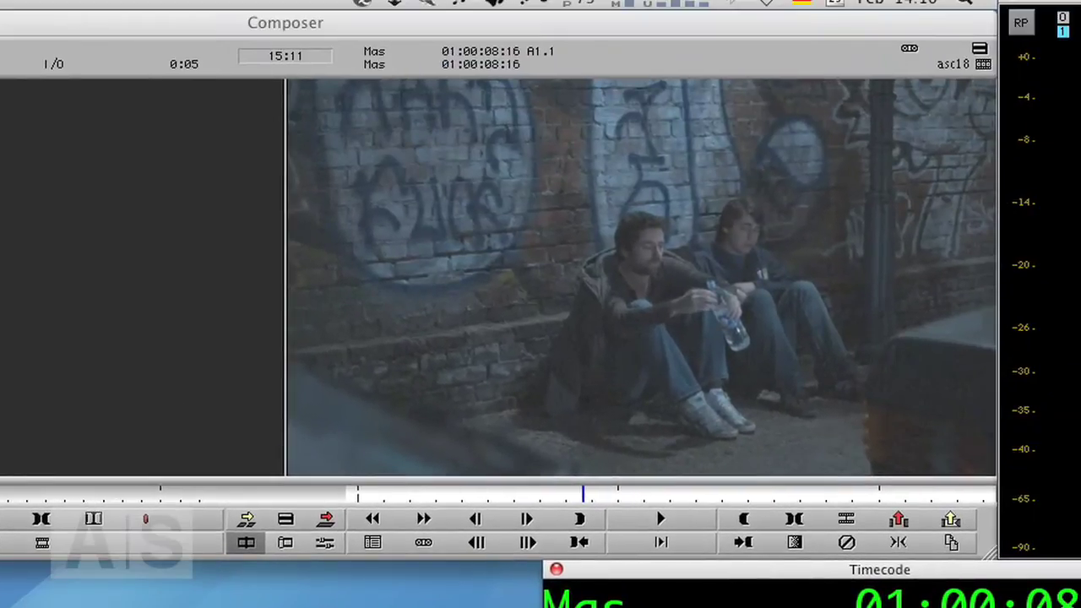
# Play the transition with its projector sound, then park the playhead at 01:00:13:00
pyautogui.press('space')
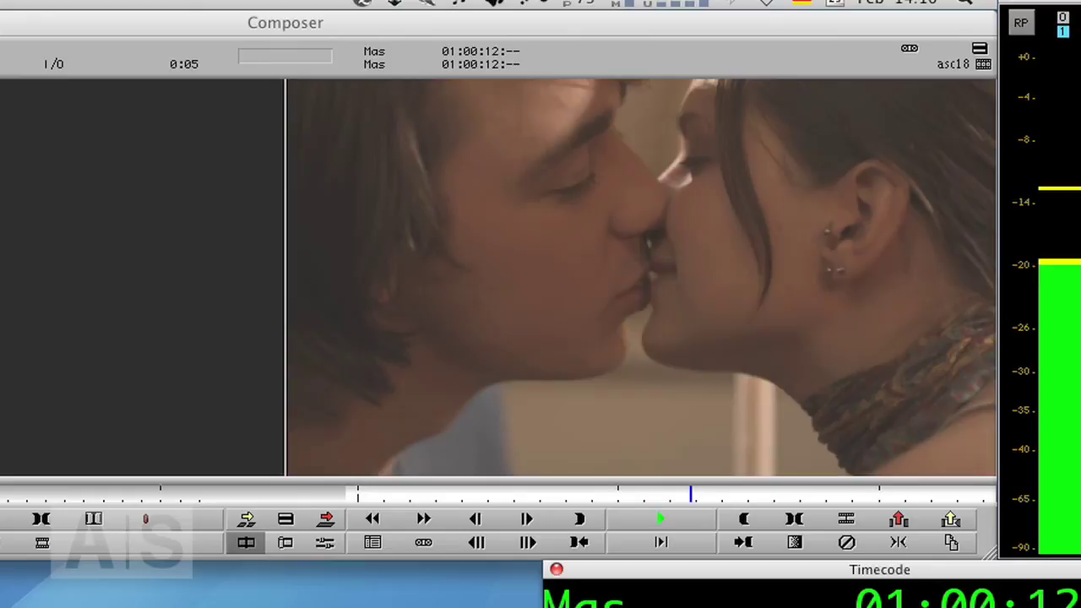
pyautogui.press('space')
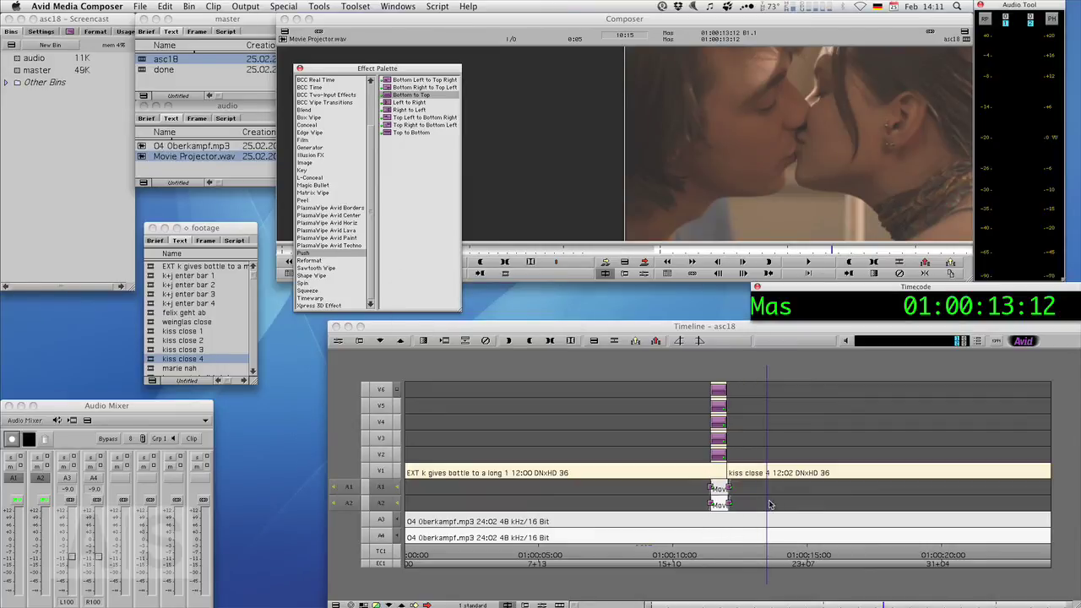
pyautogui.click(770, 512)
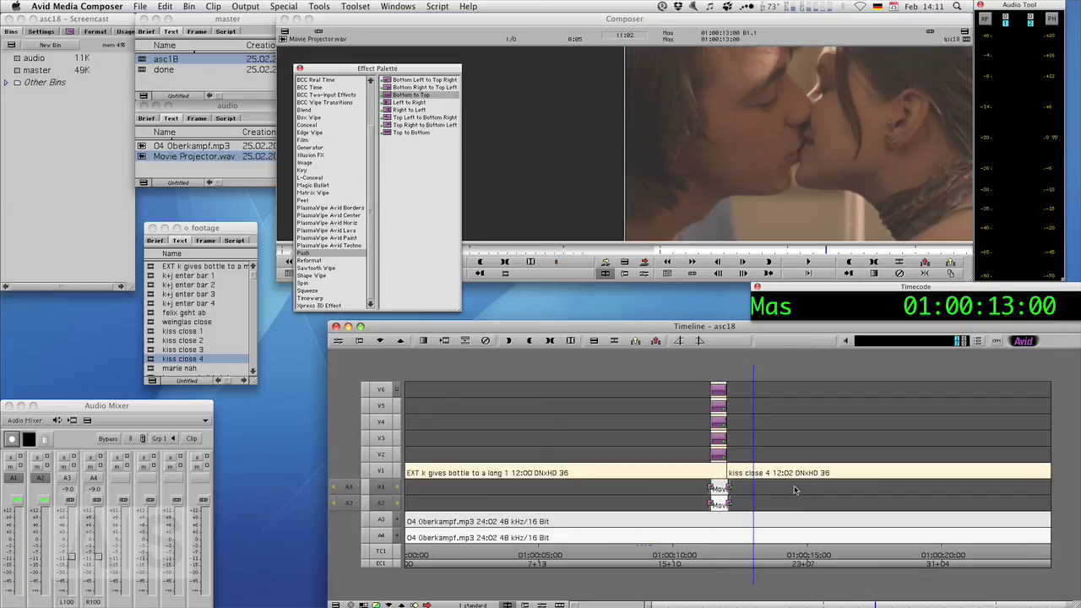
pyautogui.press('super+Tab')
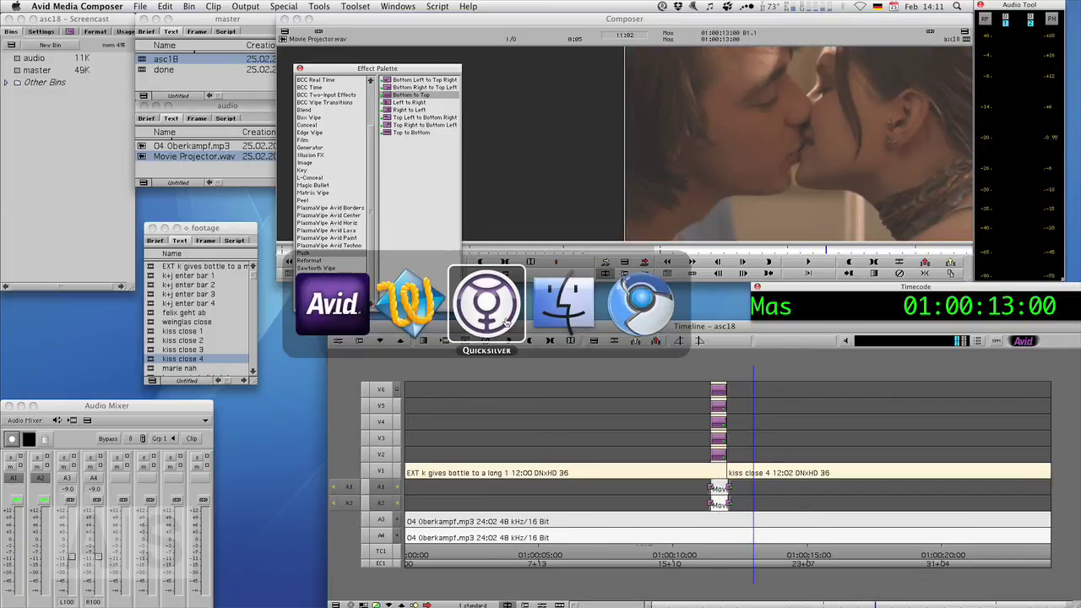
# Switch to Chromium showing the Avid Screencast blog
pyautogui.click(639, 313)
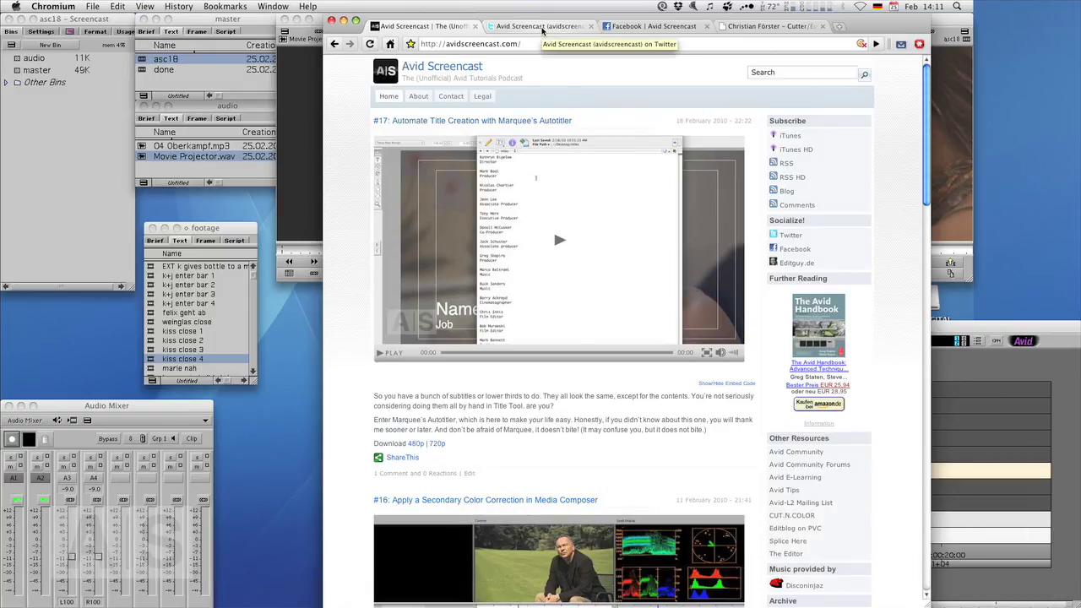
# Browse the avidscreencast Twitter and Facebook tabs, ending on the editguy.de portfolio site
pyautogui.click(542, 26)
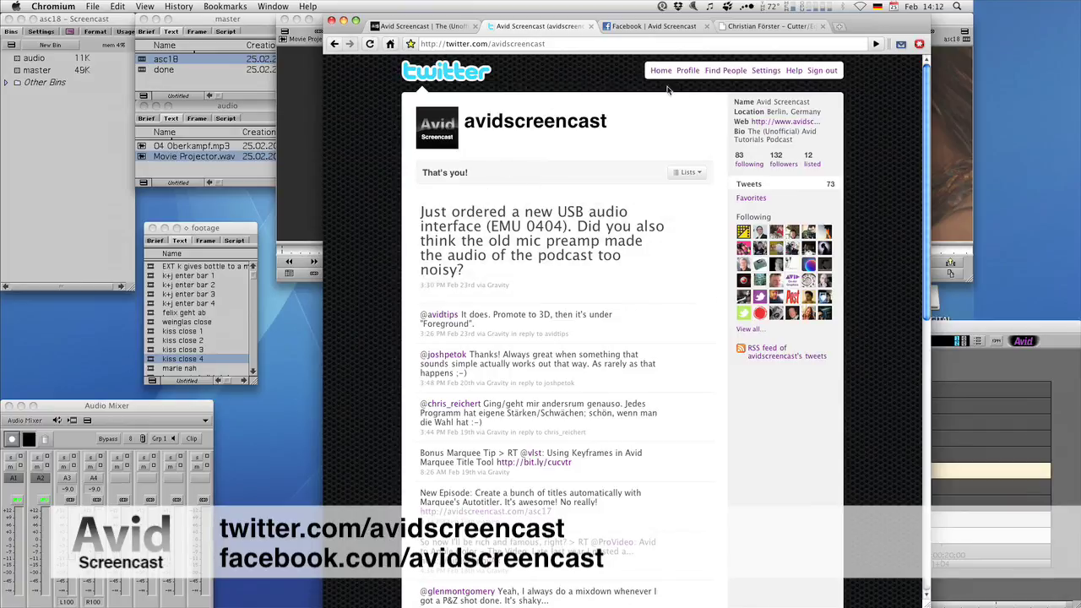
pyautogui.click(675, 27)
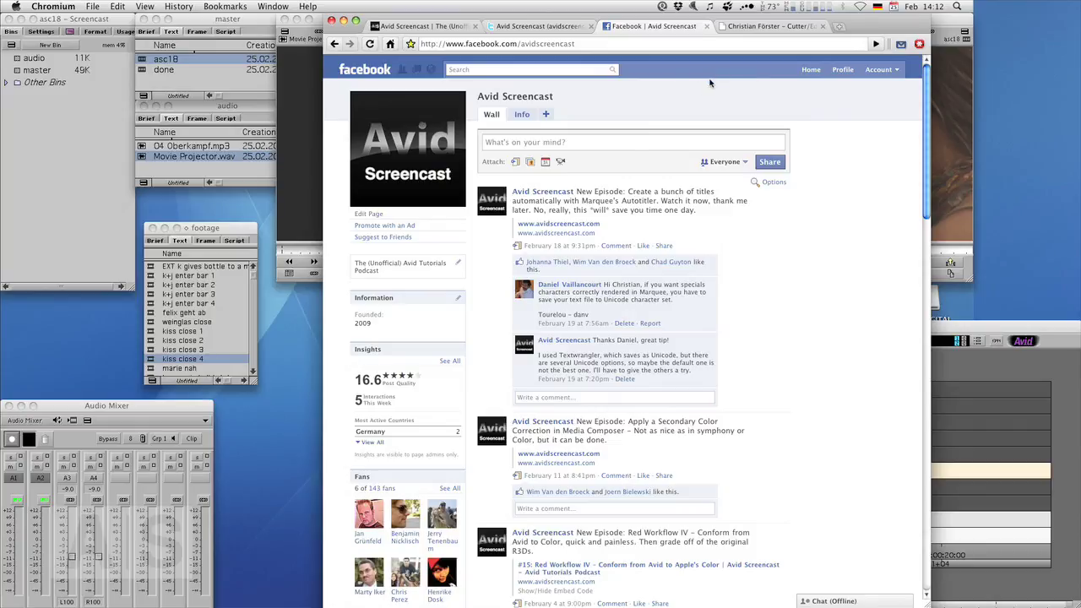
pyautogui.click(790, 28)
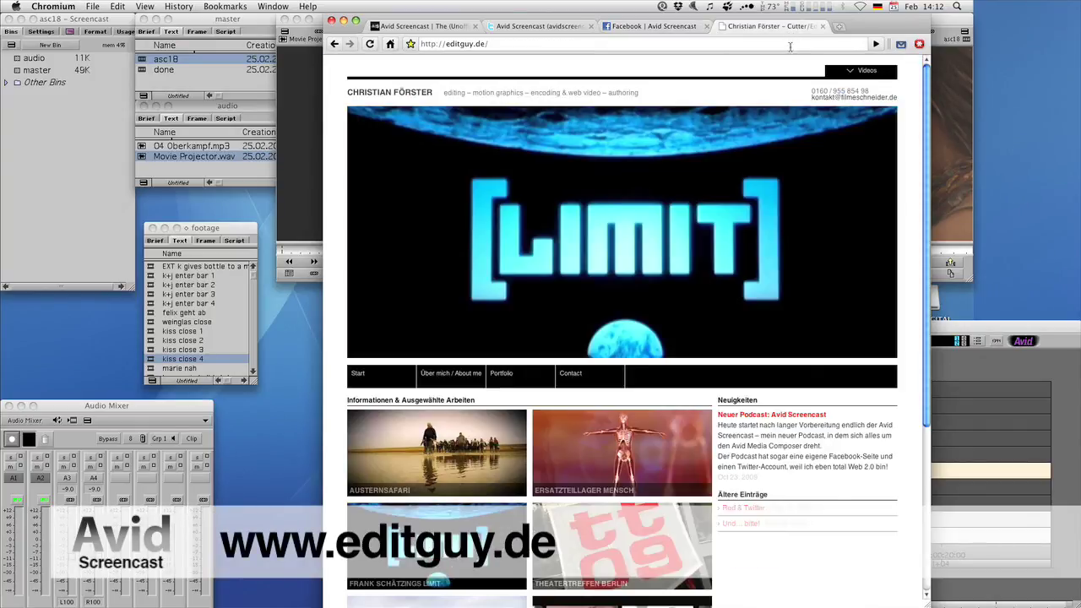